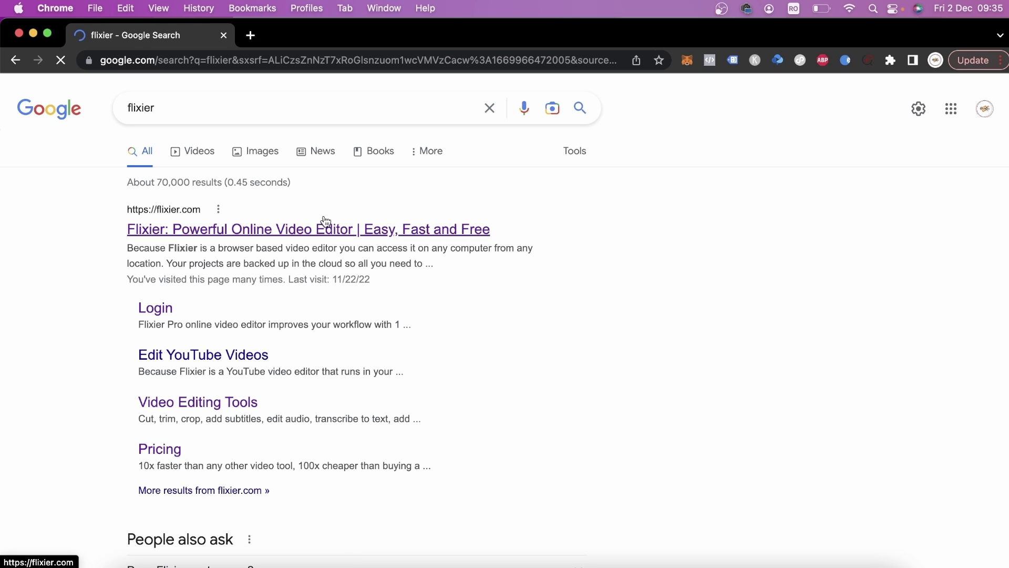
# Open the Flixier site from the search results and start a new project in its online editor
pyautogui.click(325, 221)
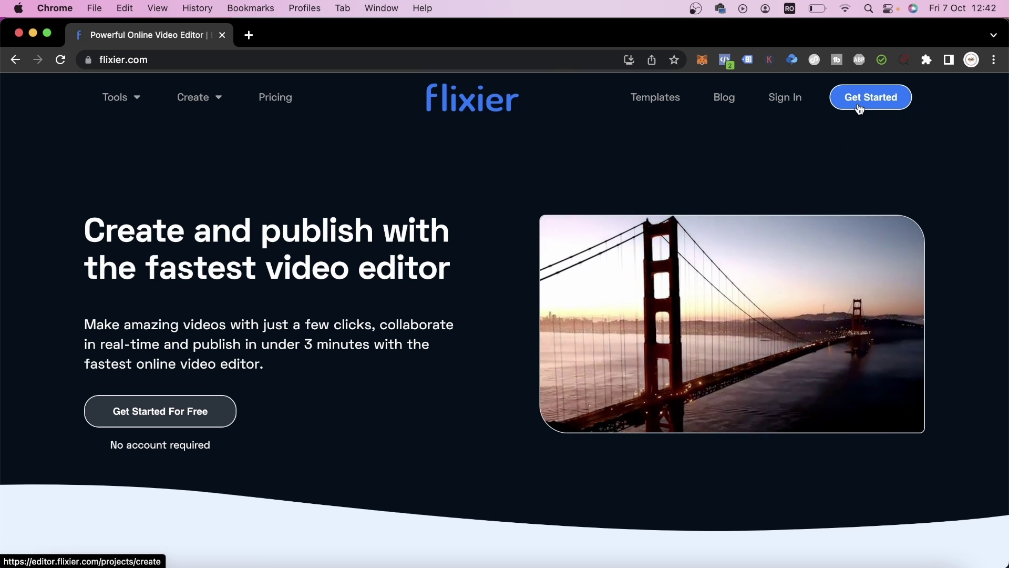
pyautogui.click(859, 108)
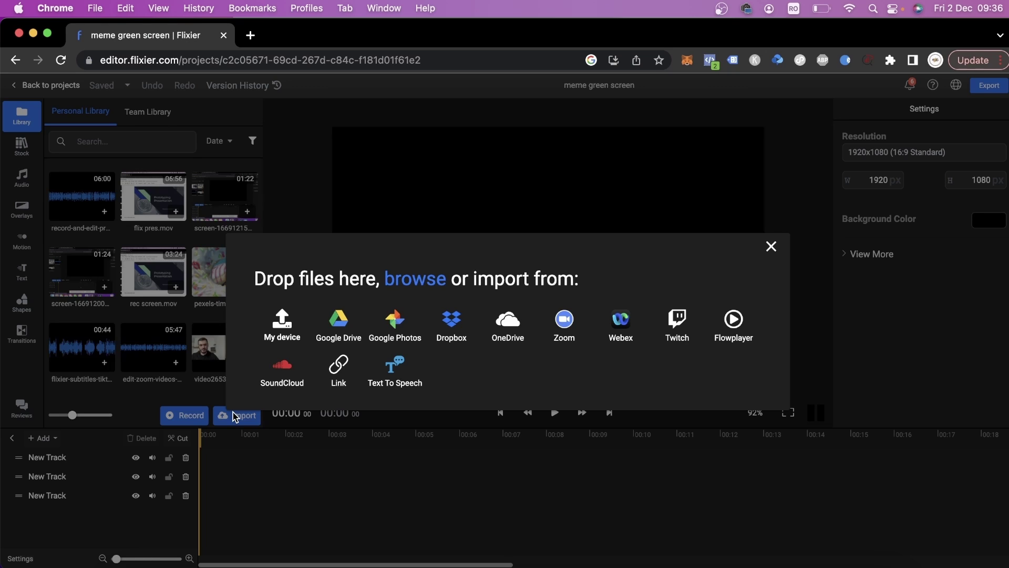
# Import 'Green Screen Cats Free' from the Downloads folder into the Personal Library via My device
pyautogui.click(291, 337)
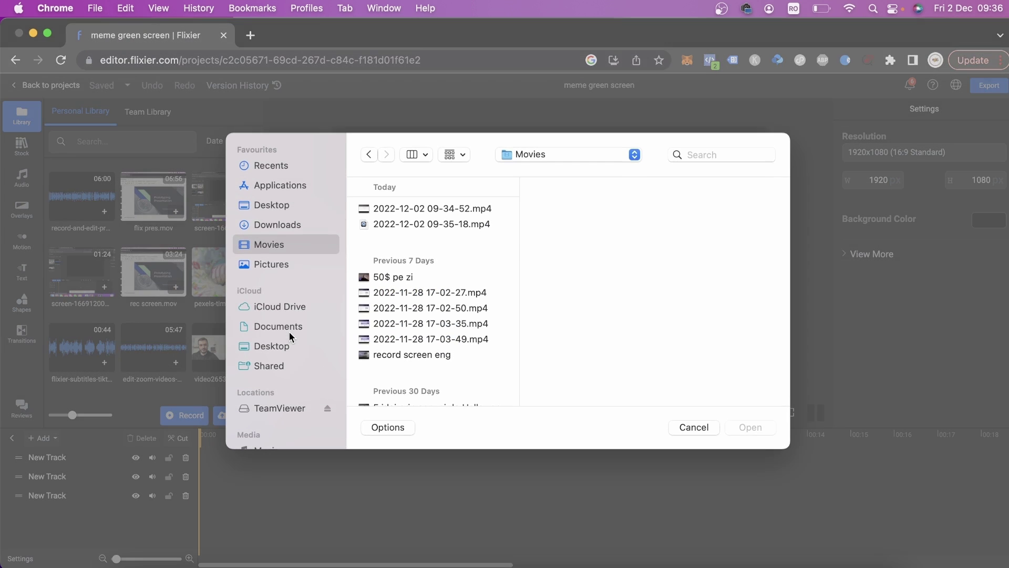
pyautogui.click(298, 229)
pyautogui.click(440, 211)
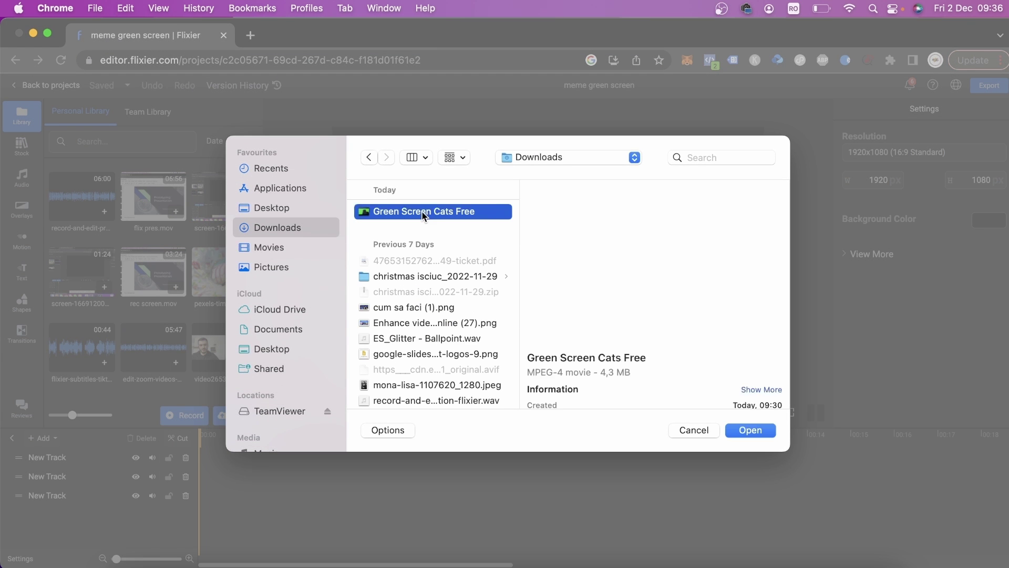
pyautogui.click(750, 429)
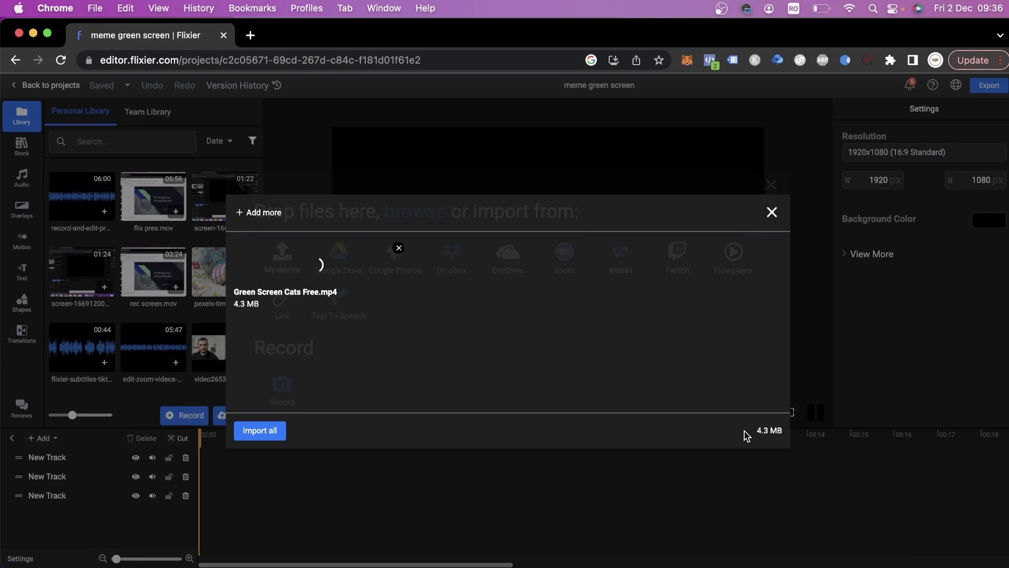
pyautogui.click(260, 431)
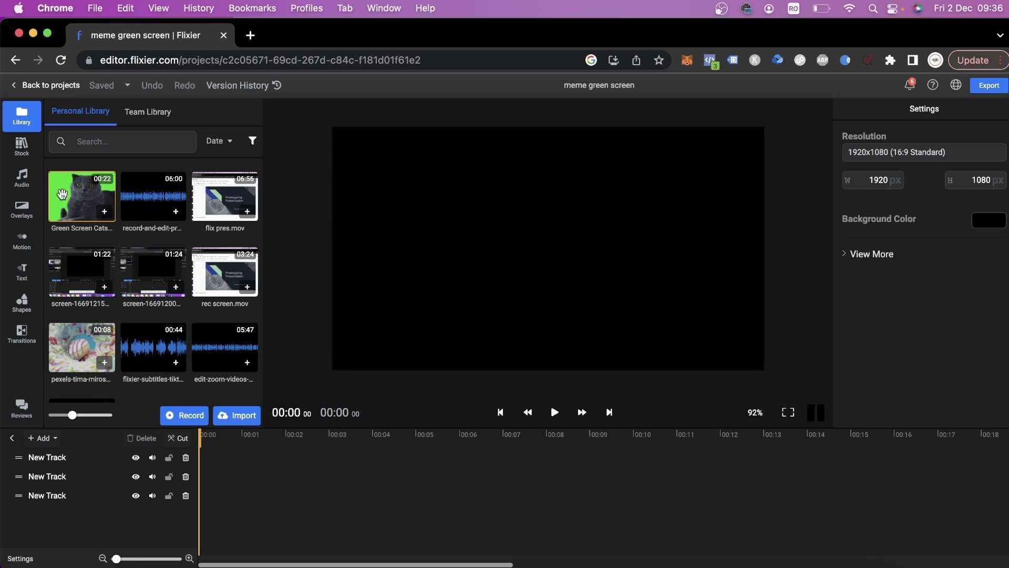
# Add the cat clip to the timeline and set the project to 1080x1920 (9:16 Vertical)
pyautogui.click(105, 213)
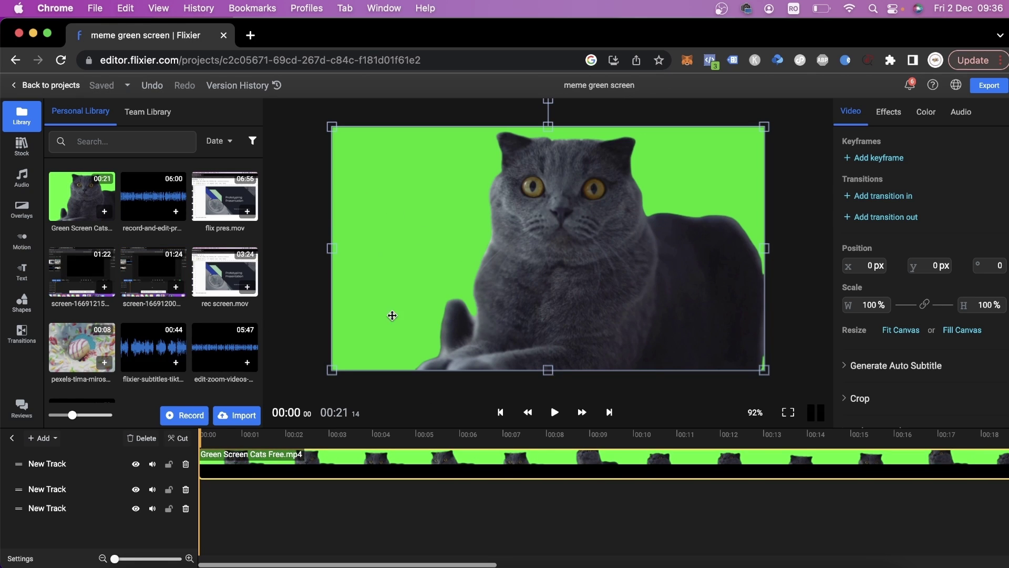
pyautogui.click(555, 413)
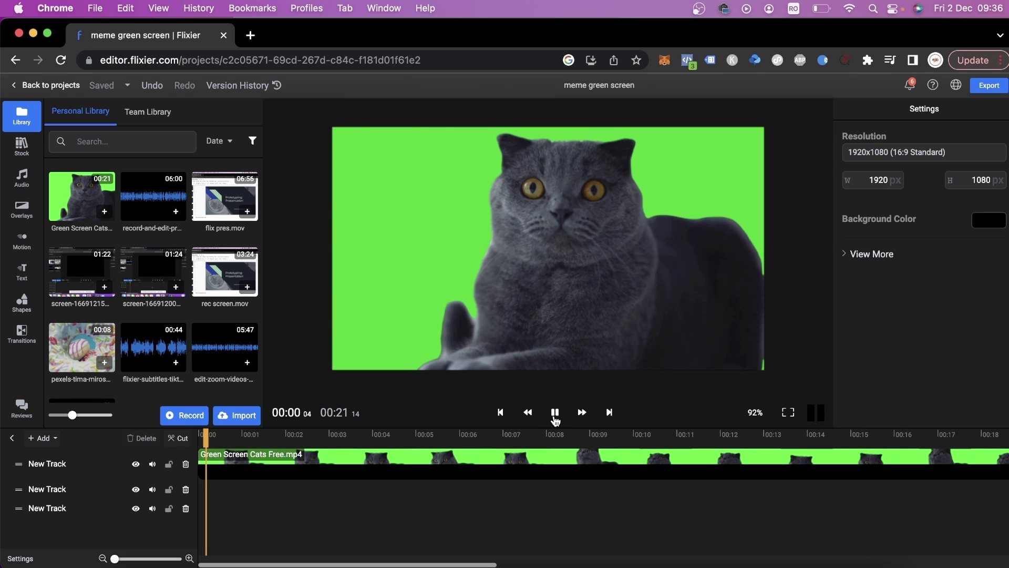
pyautogui.click(555, 413)
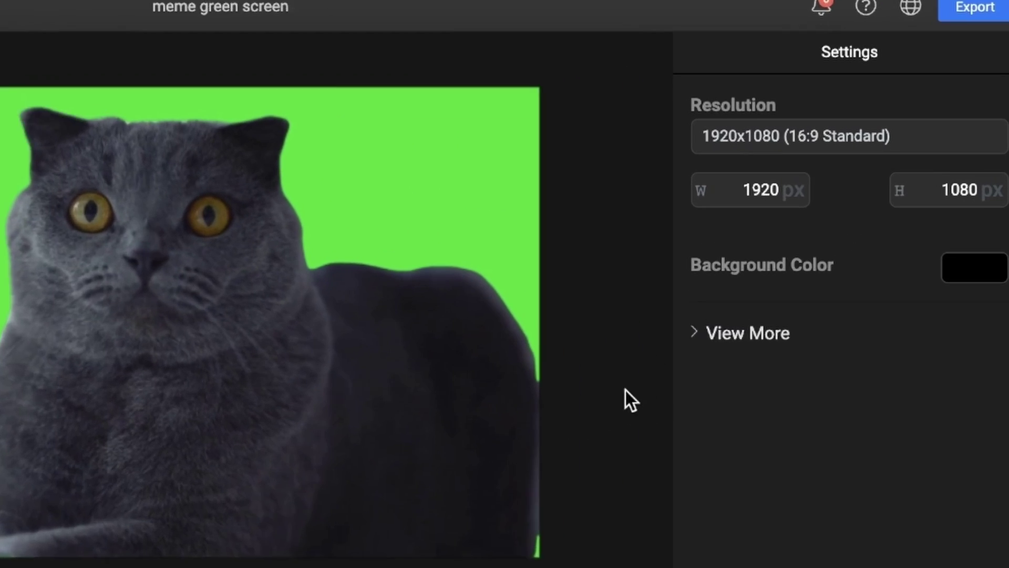
pyautogui.click(933, 155)
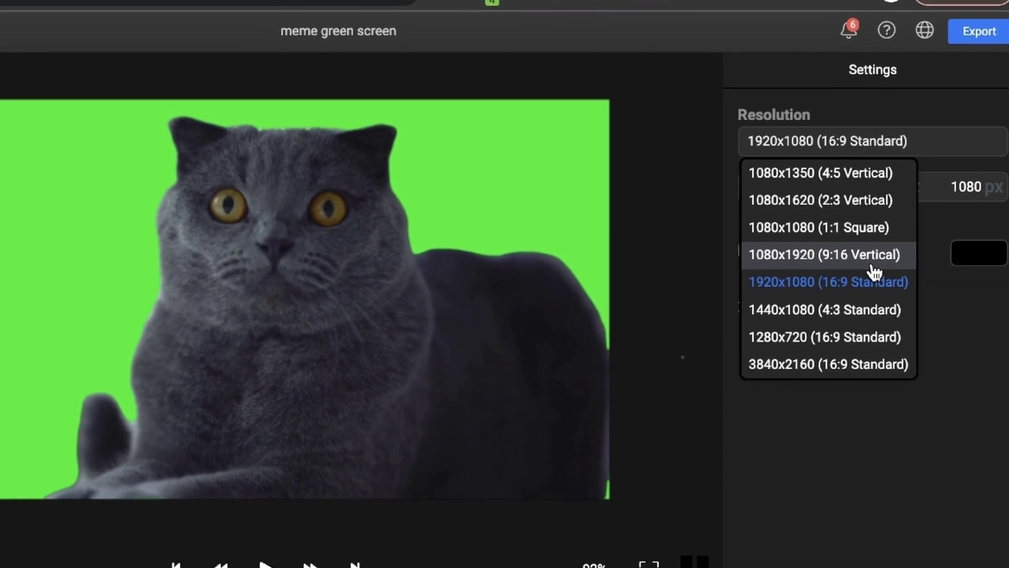
pyautogui.click(873, 263)
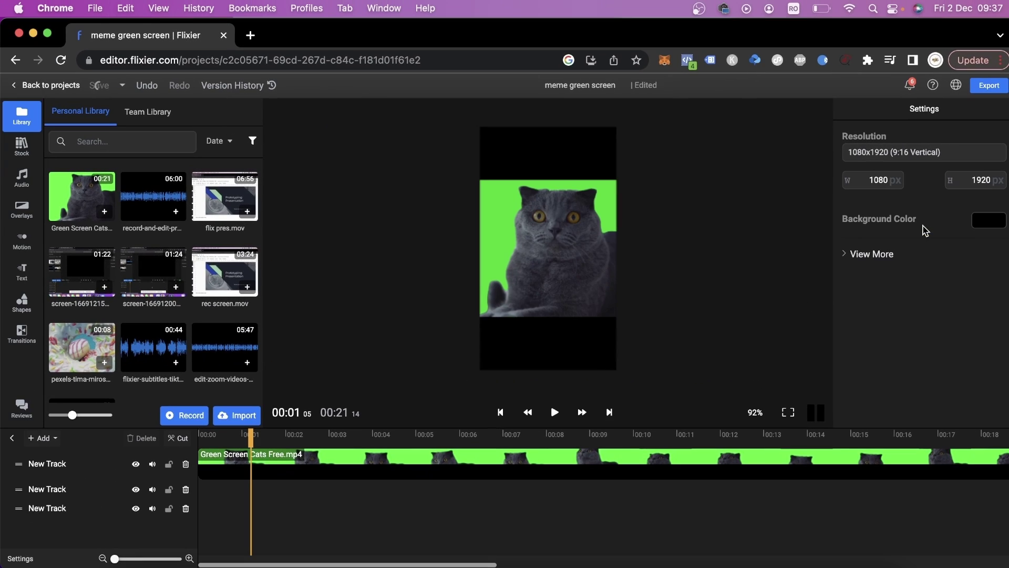
# Scale the cat clip to 69% and move it to the bottom of the canvas
pyautogui.click(598, 253)
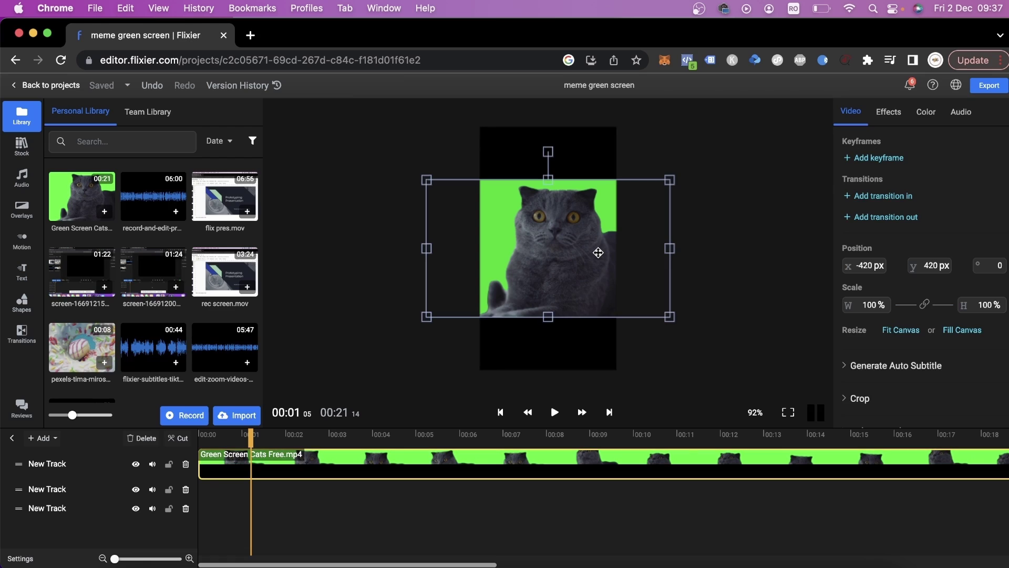
pyautogui.moveTo(425, 182); pyautogui.dragTo(497, 220)
pyautogui.moveTo(588, 265); pyautogui.dragTo(560, 293)
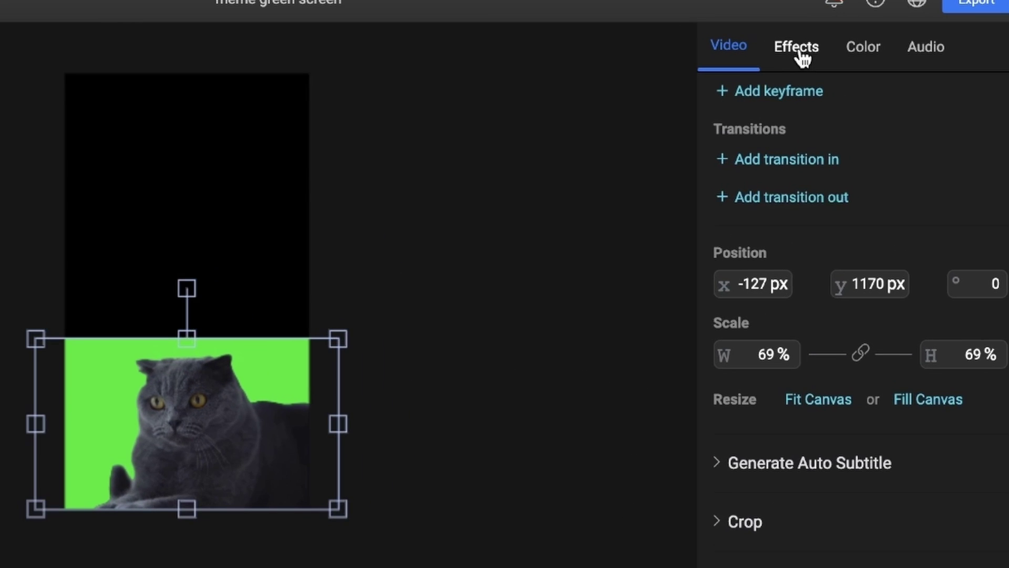
# Eyedrop the green backdrop as the Green Screen key colour, set strength to 43.50, and preview
pyautogui.click(888, 111)
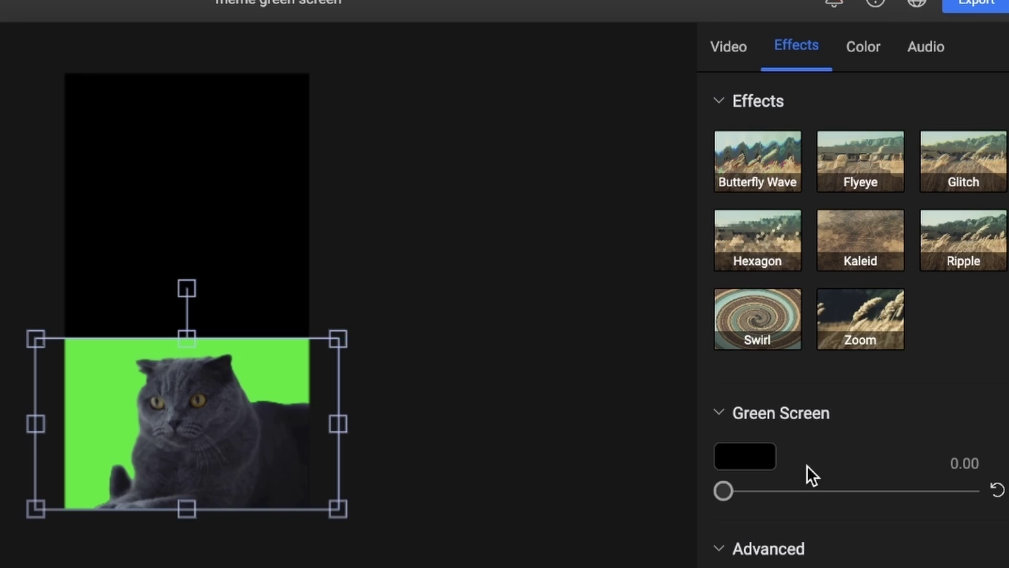
pyautogui.click(759, 459)
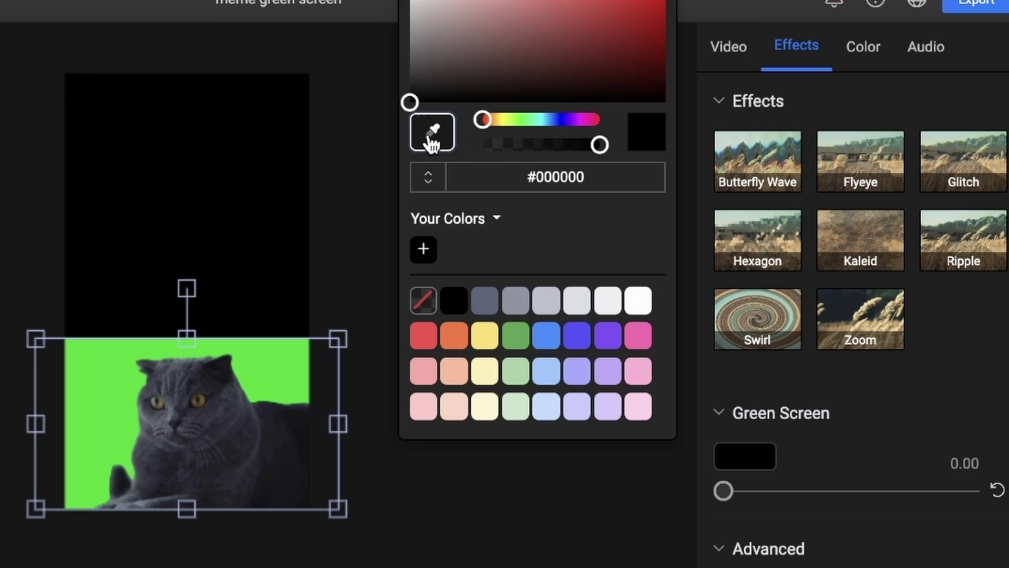
pyautogui.click(450, 150)
pyautogui.click(268, 384)
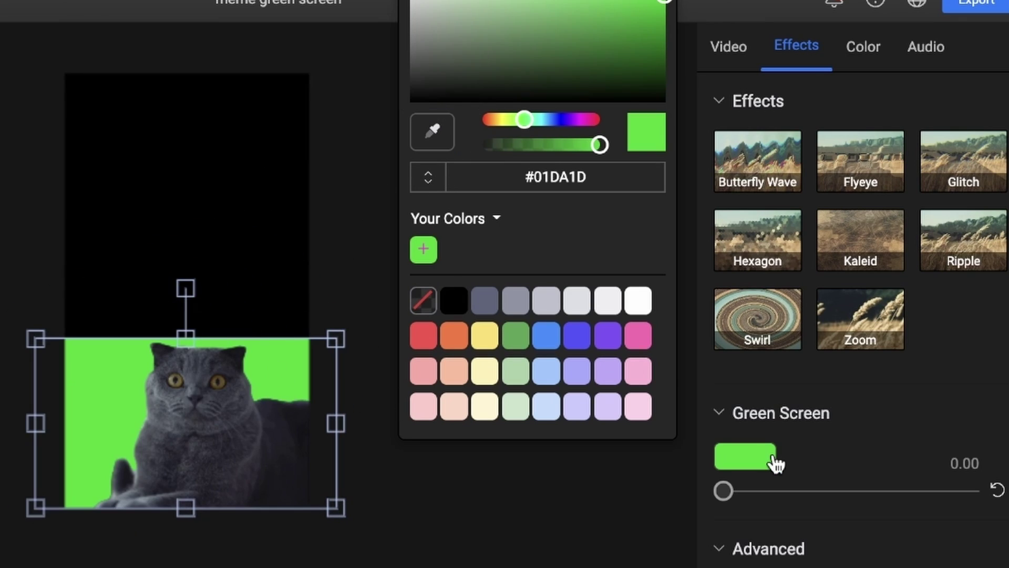
pyautogui.moveTo(724, 500); pyautogui.dragTo(862, 490)
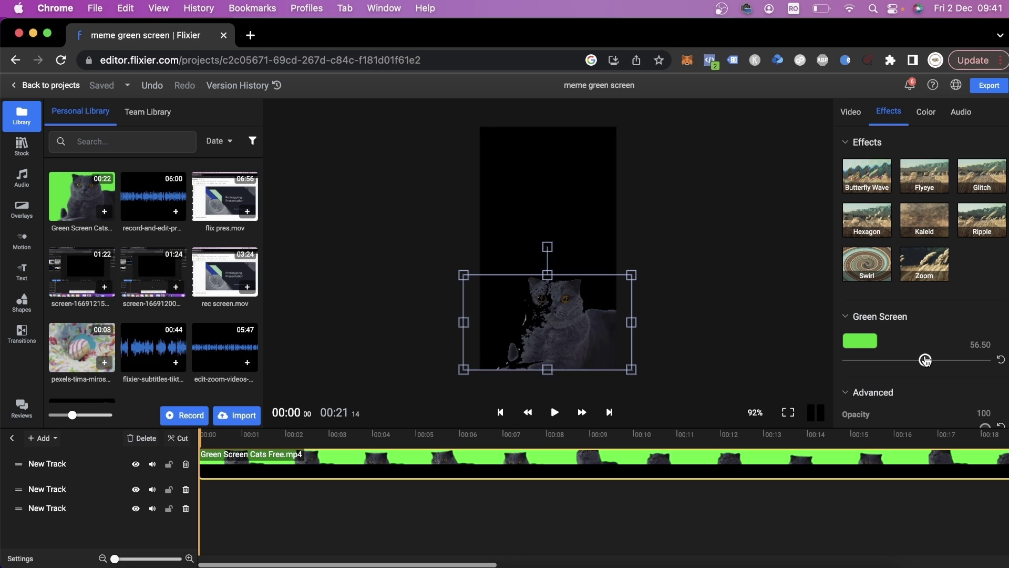
pyautogui.moveTo(925, 360); pyautogui.dragTo(907, 360)
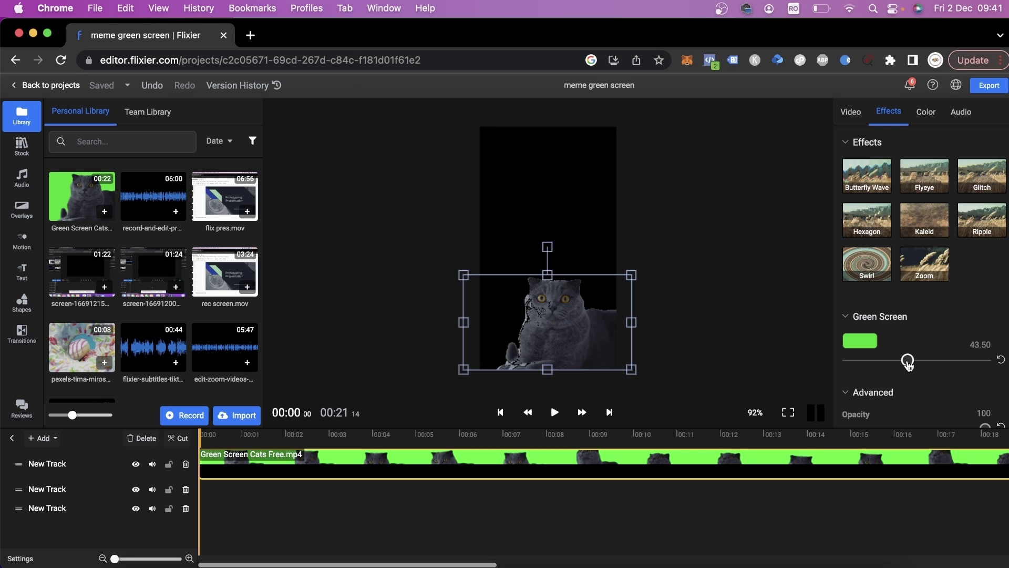
pyautogui.click(561, 414)
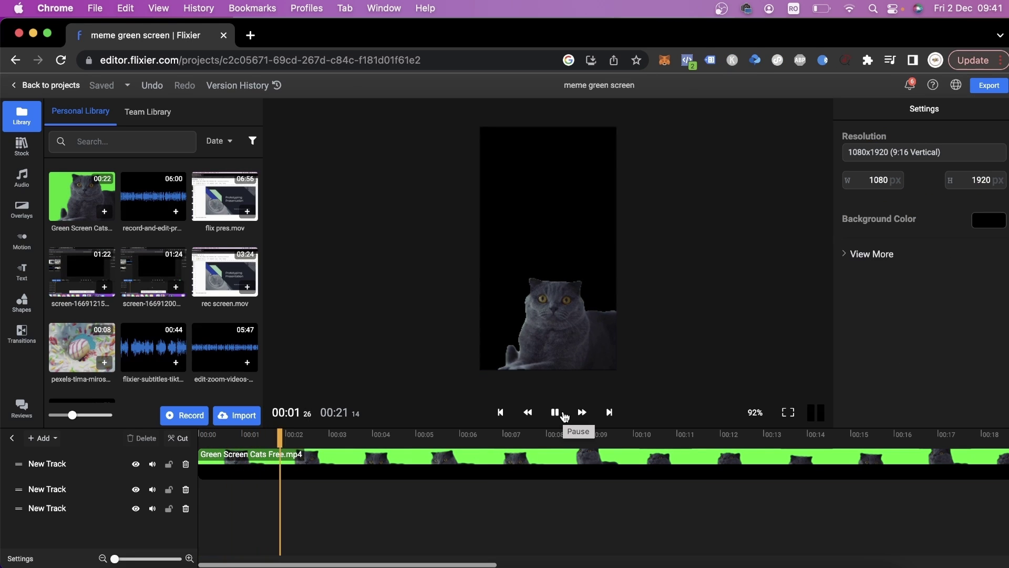
pyautogui.click(557, 414)
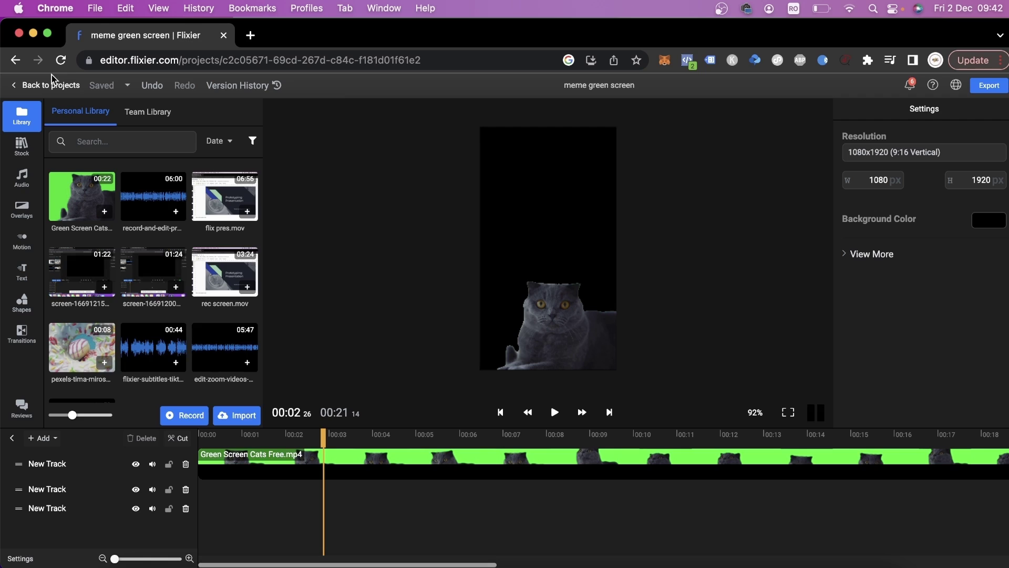
# Add the stock 'Frozen mountainous landscape' image at the timeline start and scale it to 177.8%
pyautogui.click(239, 417)
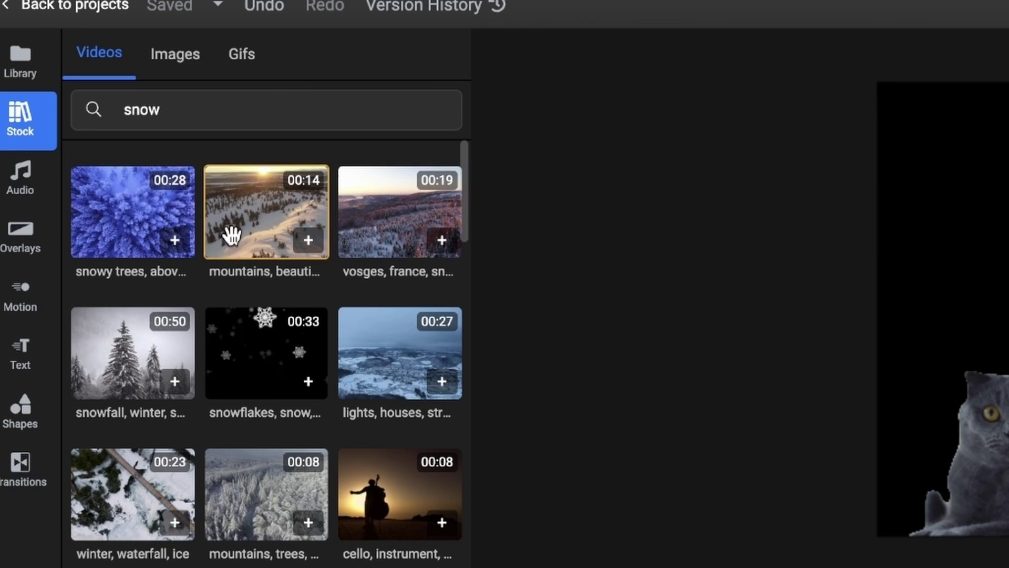
pyautogui.click(141, 76)
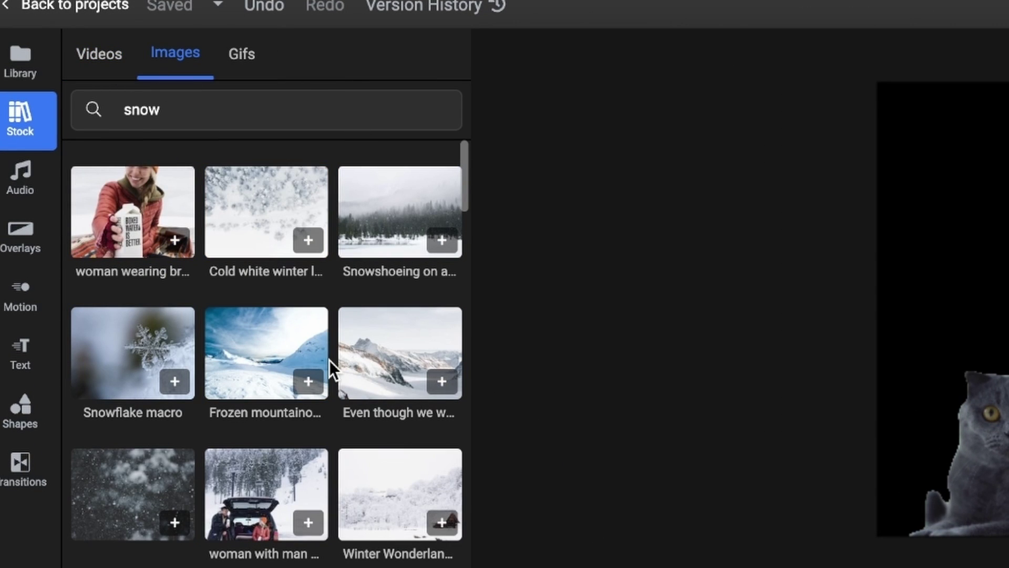
pyautogui.scroll(-5, 329, 361)
pyautogui.scroll(4, 329, 360)
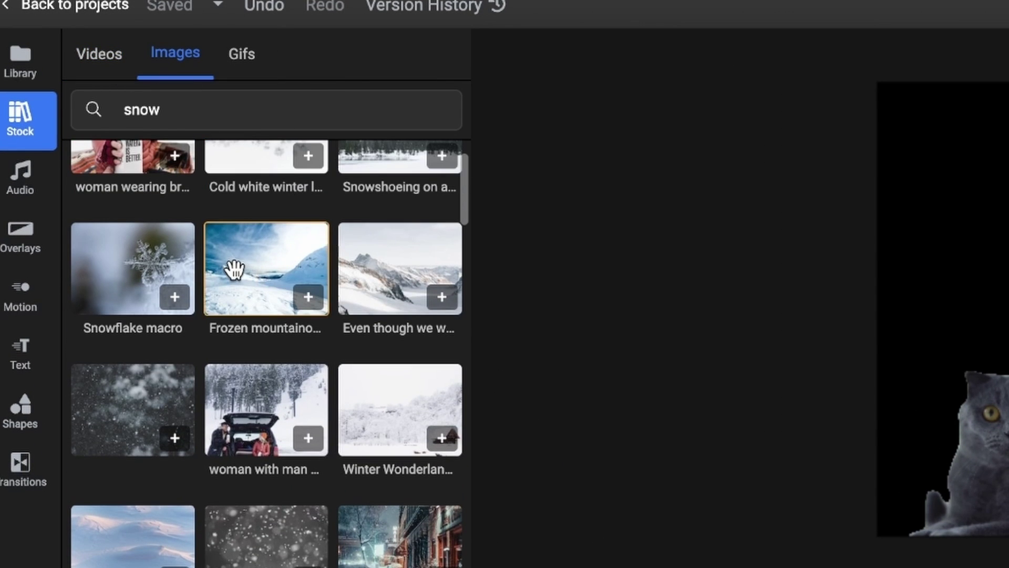
pyautogui.click(231, 270)
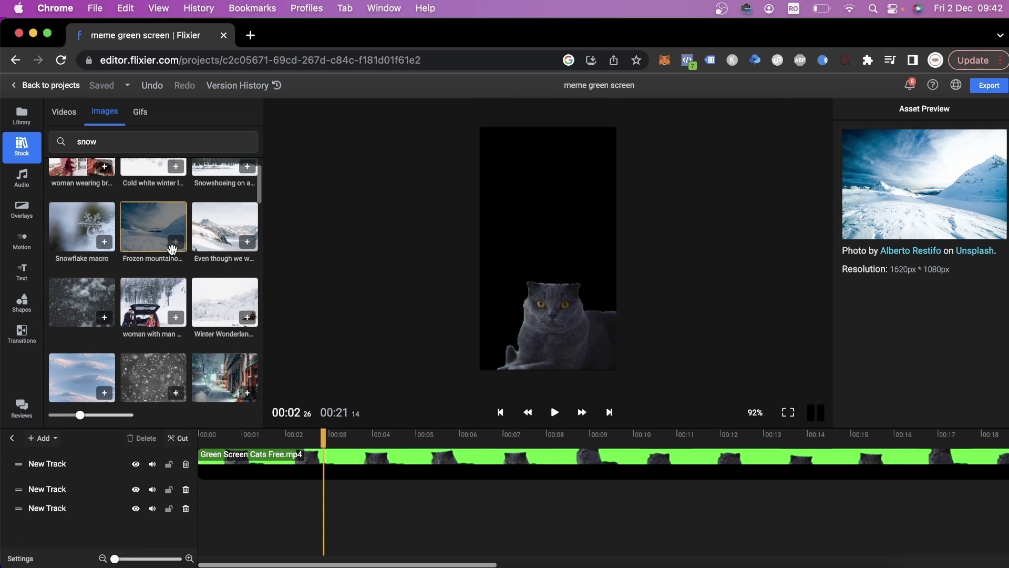
pyautogui.click(176, 242)
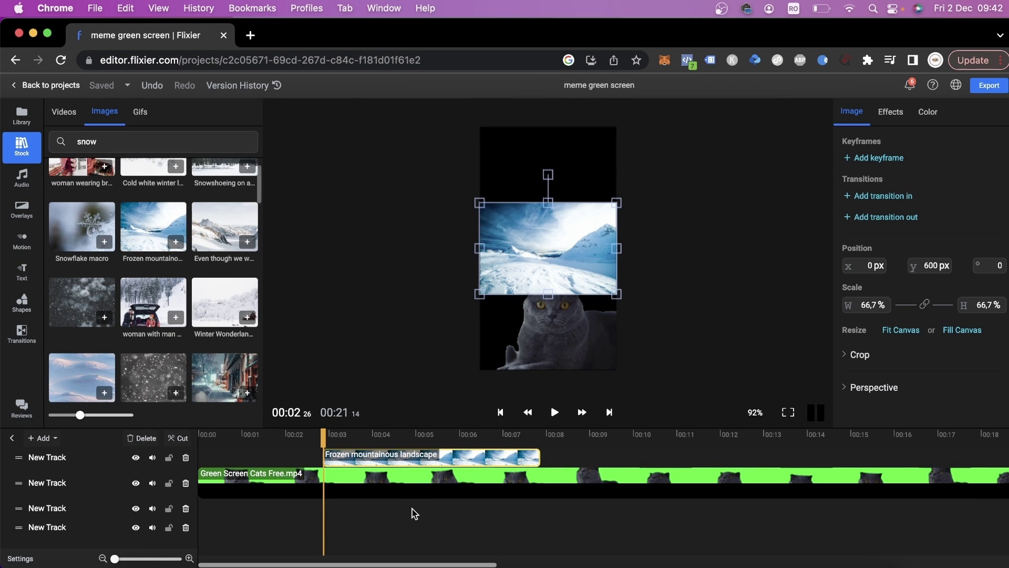
pyautogui.moveTo(420, 460); pyautogui.dragTo(273, 466)
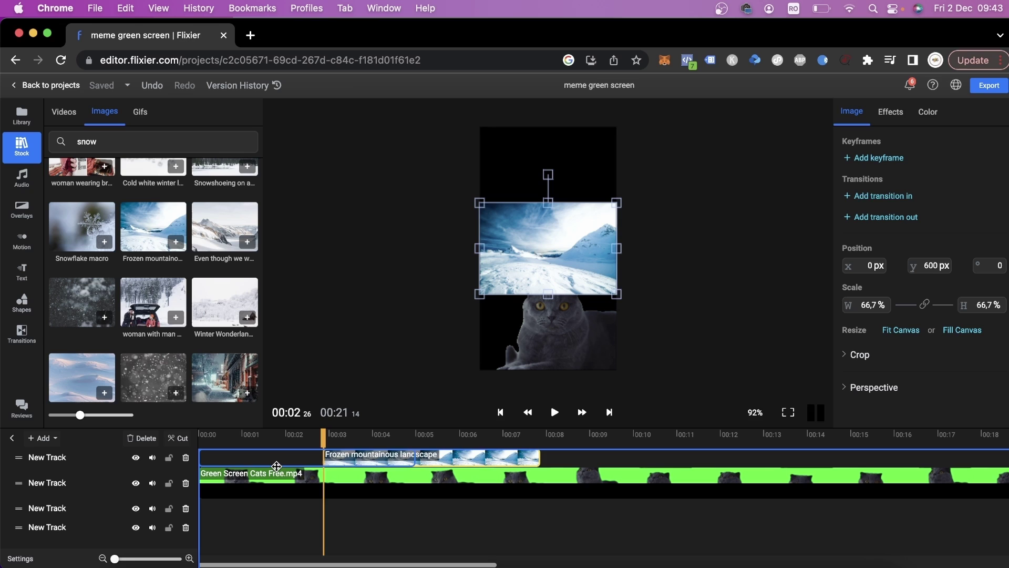
pyautogui.moveTo(616, 294); pyautogui.dragTo(764, 417)
# Undo the resize, move the landscape below the cat, and extend it to the 21-second clip end
pyautogui.press('super+z')
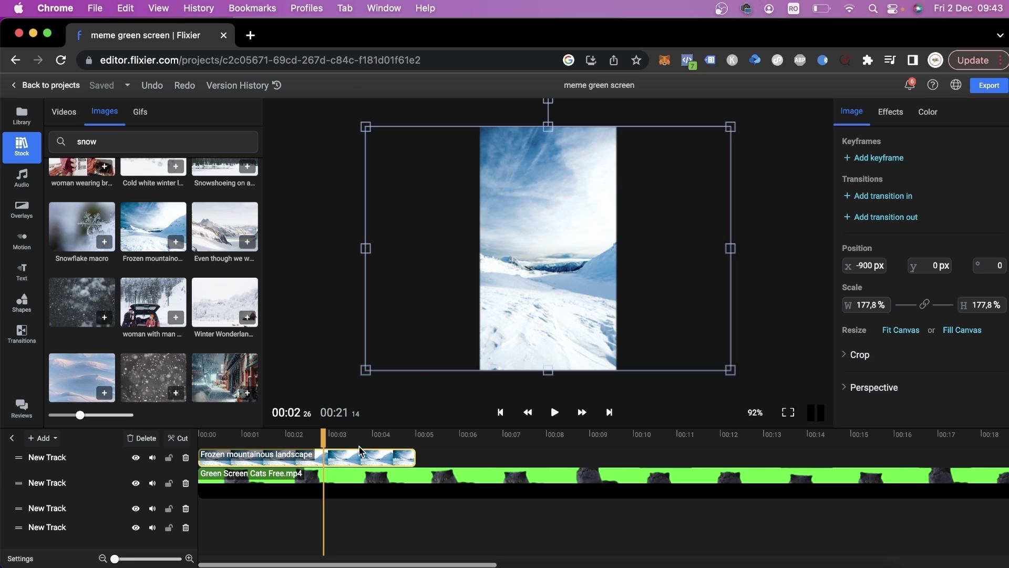
pyautogui.moveTo(347, 483); pyautogui.dragTo(346, 457)
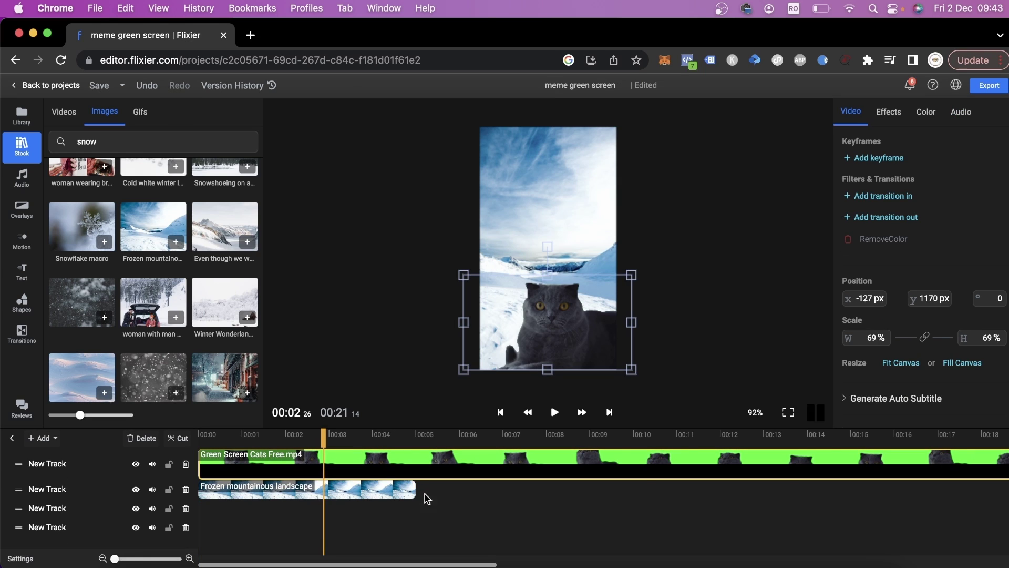
pyautogui.moveTo(414, 489); pyautogui.dragTo(889, 491)
# Fine-tune the cat clip's Green Screen keying strength
pyautogui.click(567, 172)
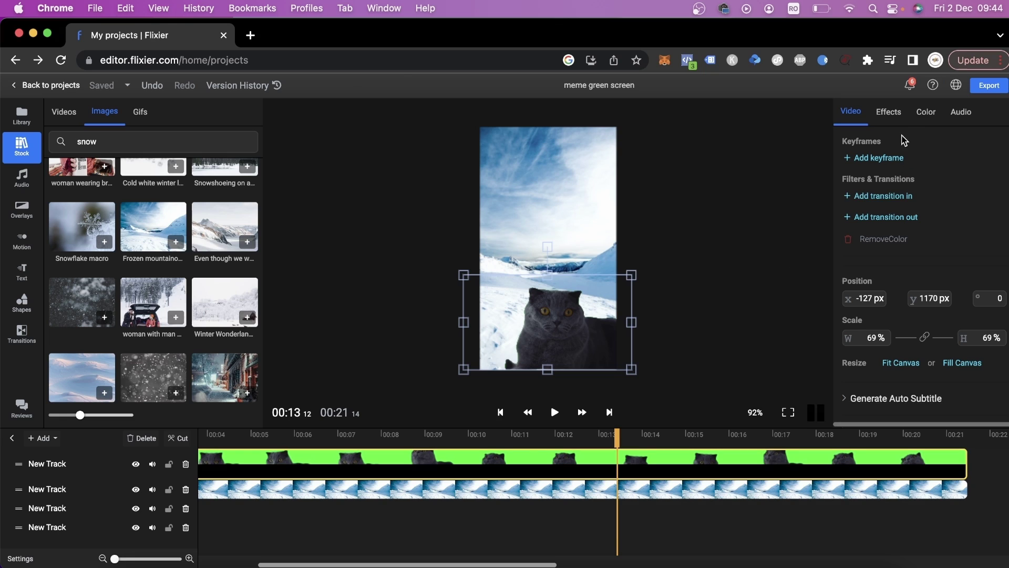
pyautogui.click(887, 117)
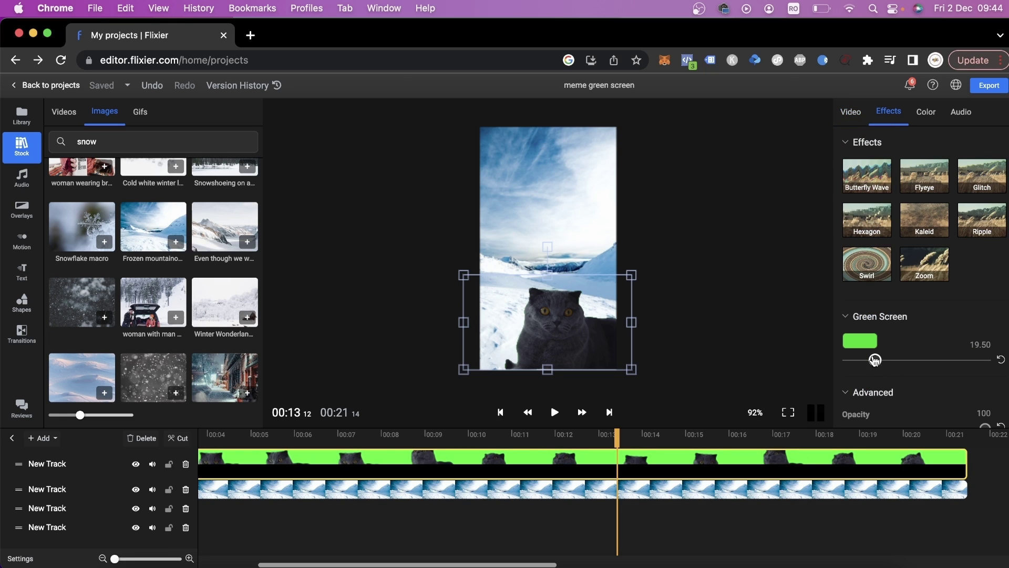
pyautogui.moveTo(876, 360)
pyautogui.mouseDown()
pyautogui.moveTo(901, 362)
pyautogui.moveTo(880, 362)
pyautogui.moveTo(889, 363)
pyautogui.mouseUp()
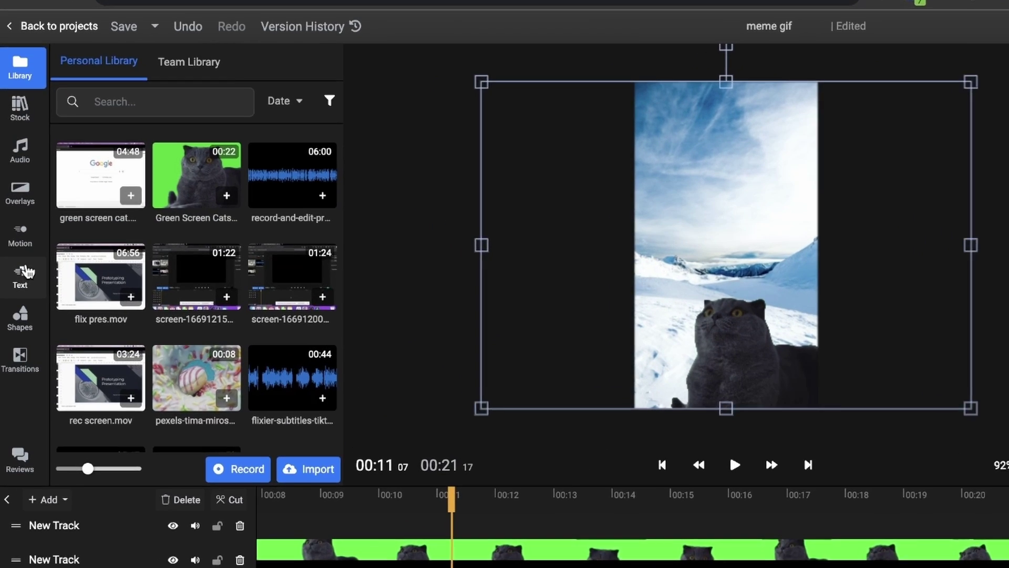
# Add an 'i don't like snow' simple-text caption with a box preset at the top of the frame
pyautogui.click(18, 286)
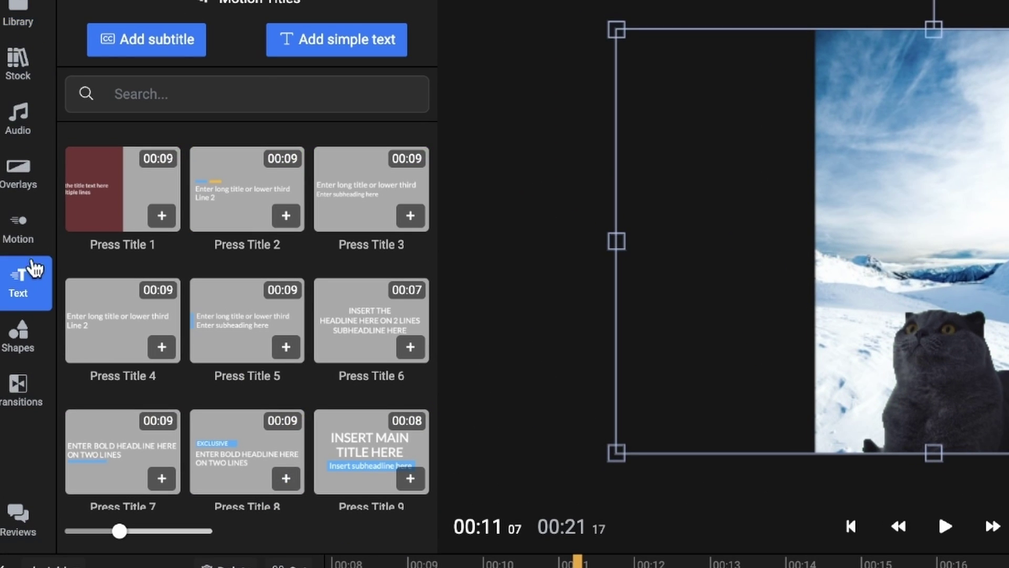
pyautogui.click(336, 42)
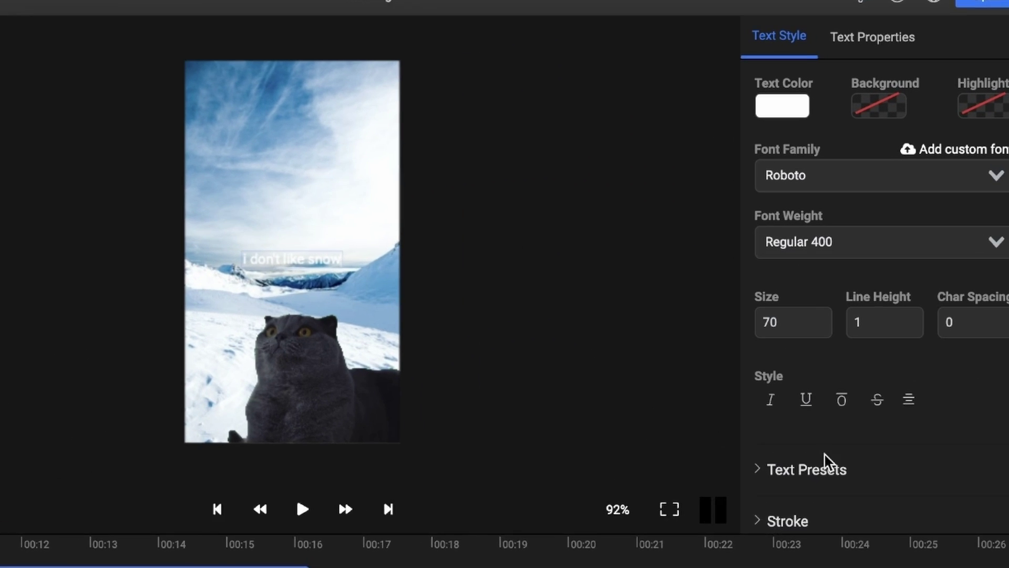
pyautogui.click(865, 386)
pyautogui.scroll(-3, 886, 387)
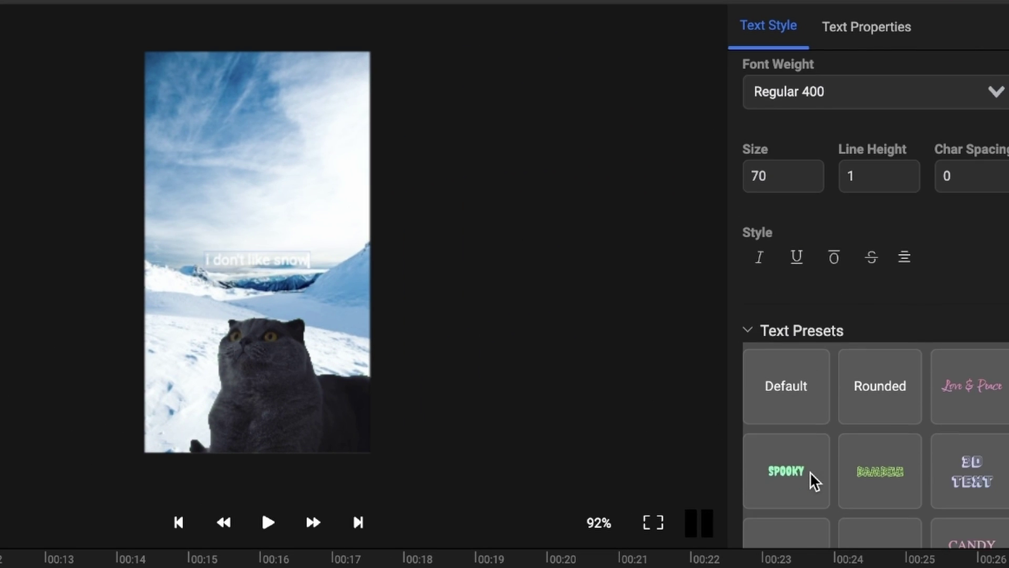
pyautogui.scroll(-5, 921, 419)
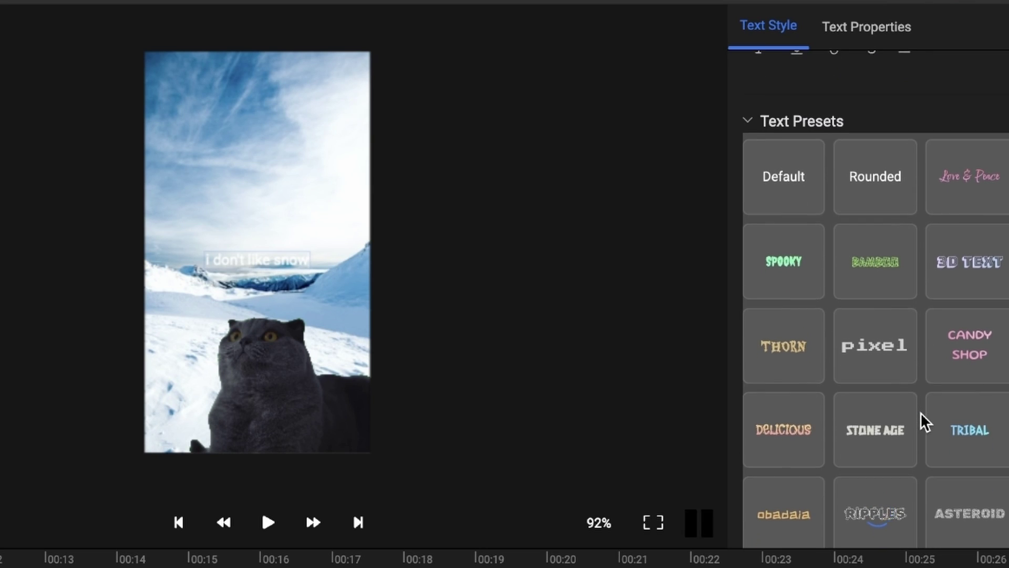
pyautogui.scroll(-6, 924, 419)
pyautogui.scroll(1, 818, 341)
pyautogui.click(819, 340)
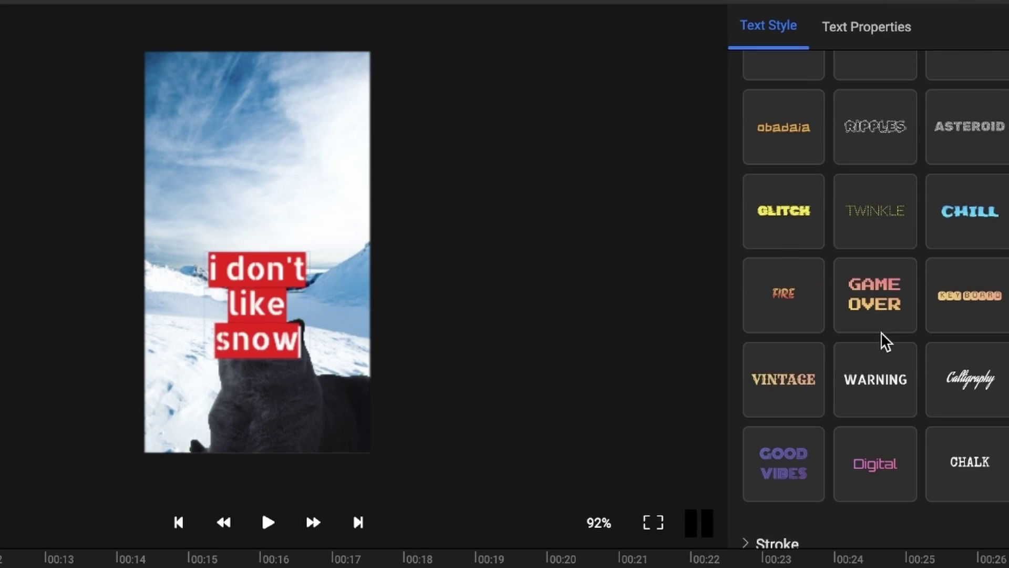
pyautogui.moveTo(250, 329); pyautogui.dragTo(197, 134)
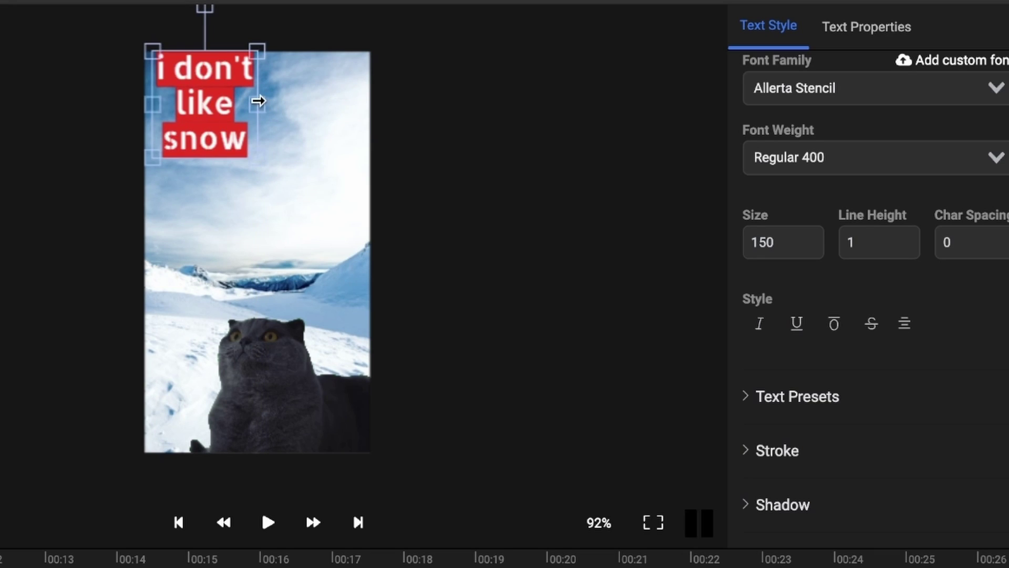
pyautogui.moveTo(259, 100); pyautogui.dragTo(373, 99)
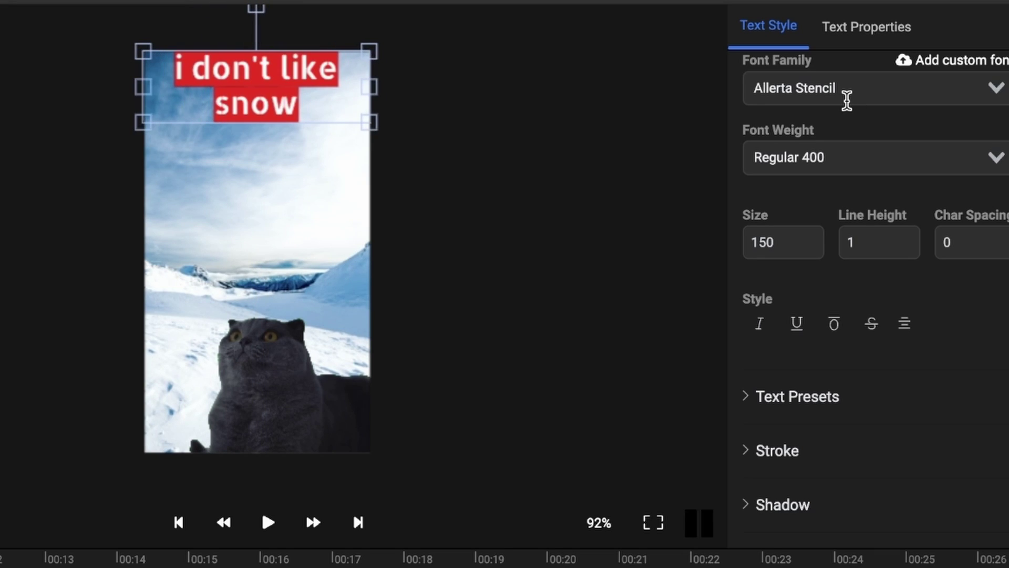
# Set the caption font to League Gothic with a white highlight and black text
pyautogui.click(846, 99)
pyautogui.write('league')
pyautogui.click(925, 122)
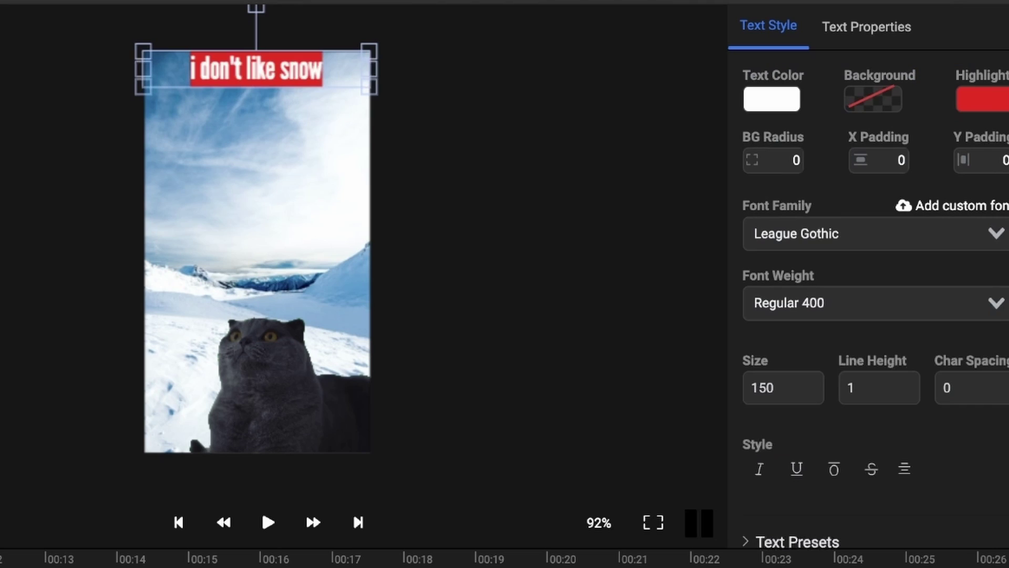
pyautogui.click(978, 99)
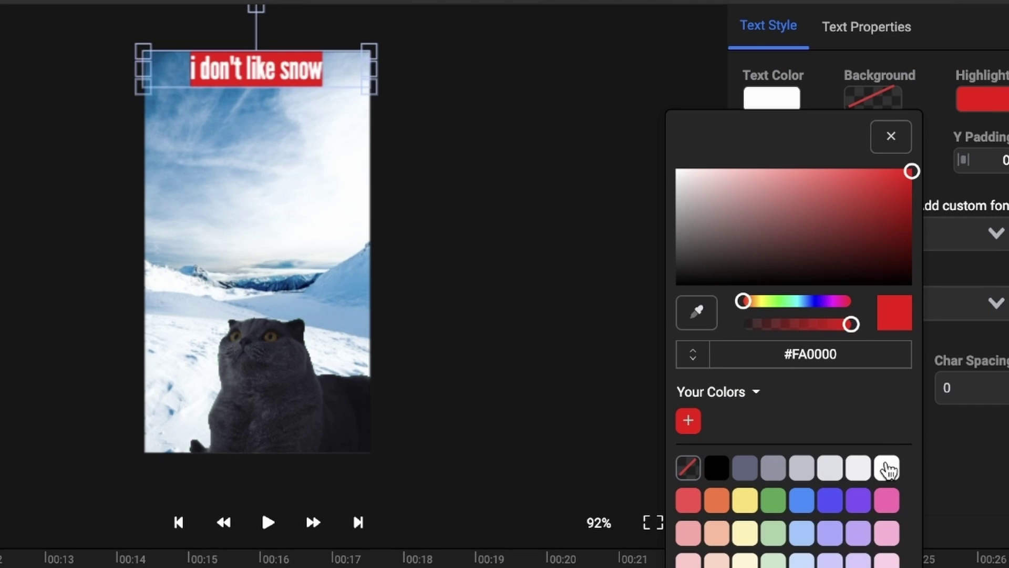
pyautogui.click(887, 468)
pyautogui.click(768, 96)
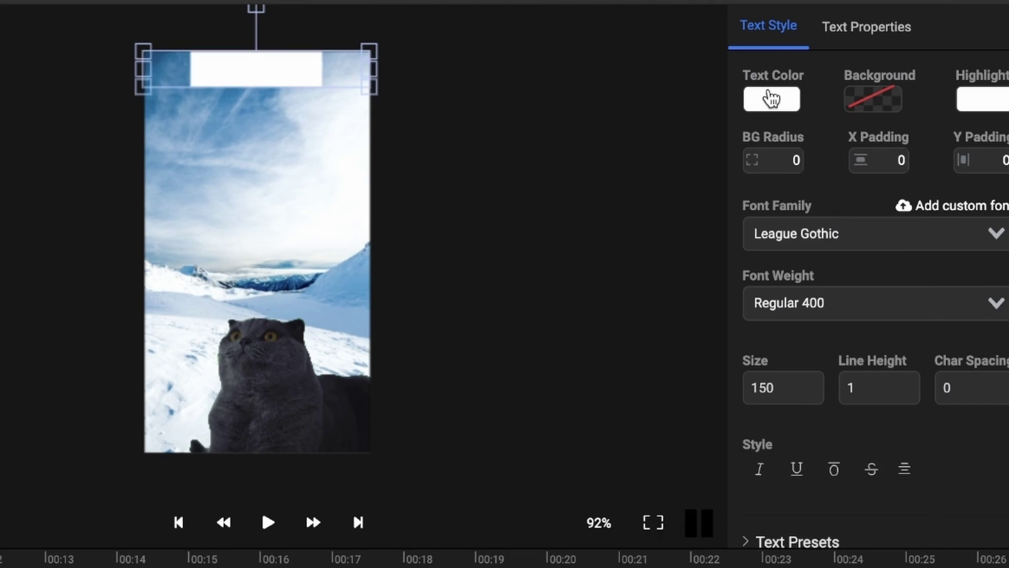
pyautogui.click(768, 97)
pyautogui.click(503, 467)
# Increase X Padding and stretch the white caption bar and text across the frame
pyautogui.moveTo(866, 153); pyautogui.dragTo(888, 153)
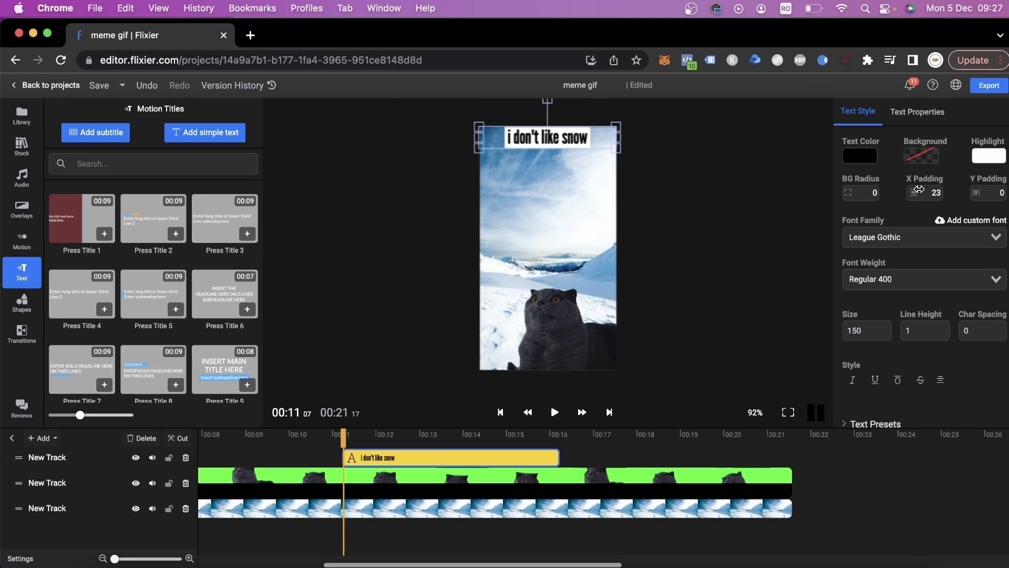
pyautogui.moveTo(371, 62); pyautogui.dragTo(474, 60)
pyautogui.moveTo(679, 131); pyautogui.dragTo(749, 132)
# Split the cat, caption and mountain clips at the playhead
pyautogui.click(390, 482)
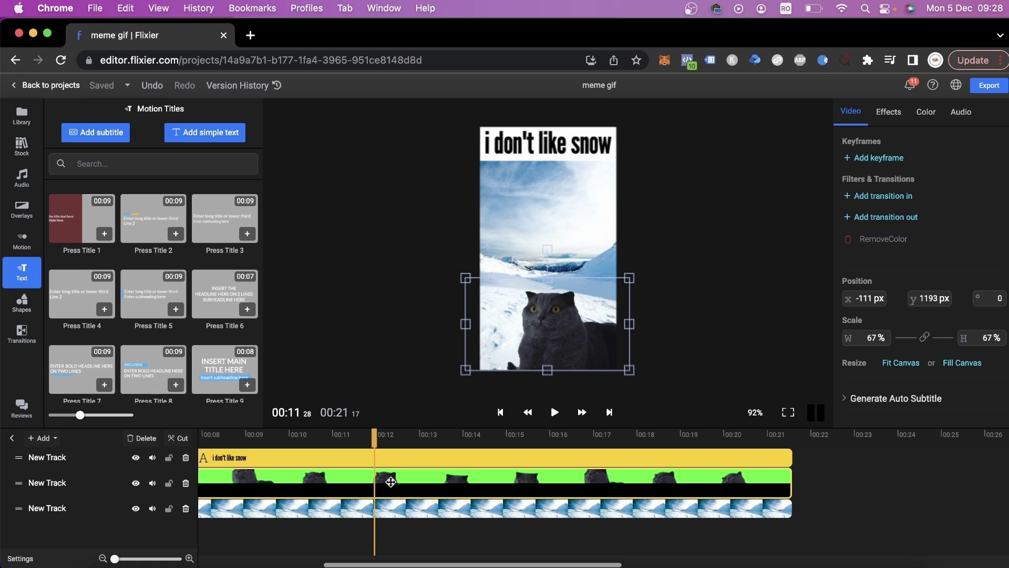
pyautogui.press('c')
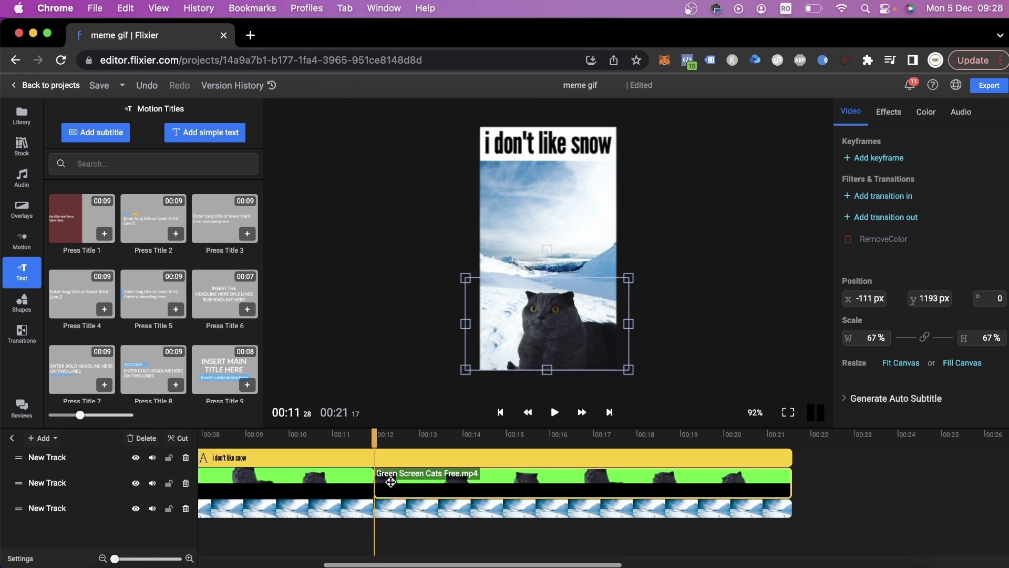
pyautogui.click(391, 457)
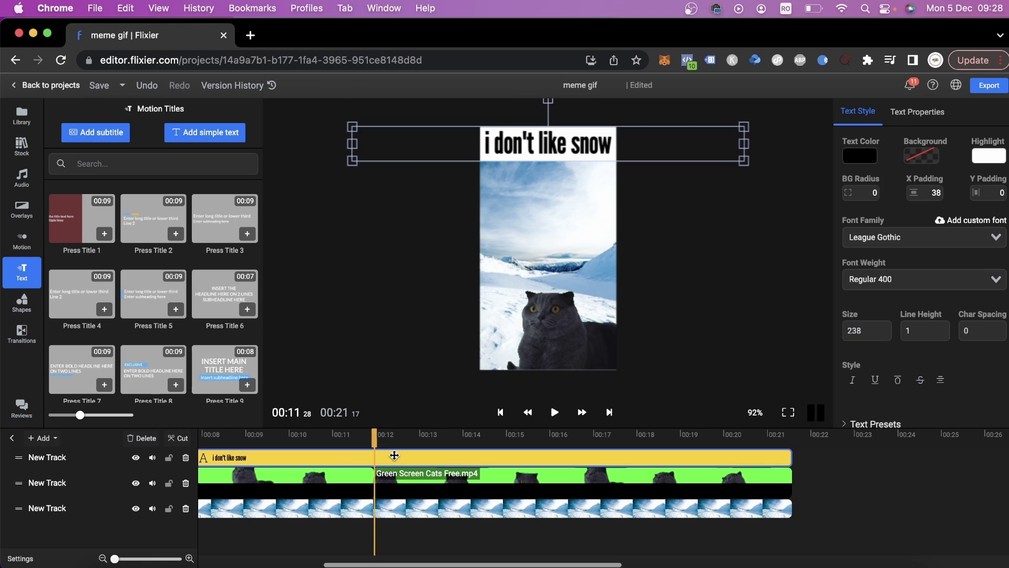
pyautogui.click(184, 440)
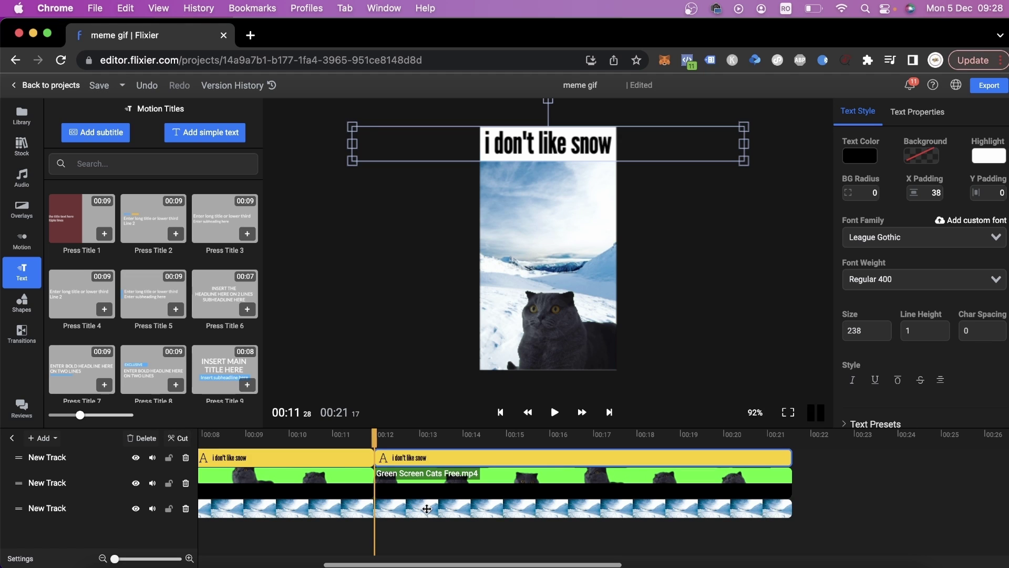
pyautogui.click(426, 509)
pyautogui.click(182, 441)
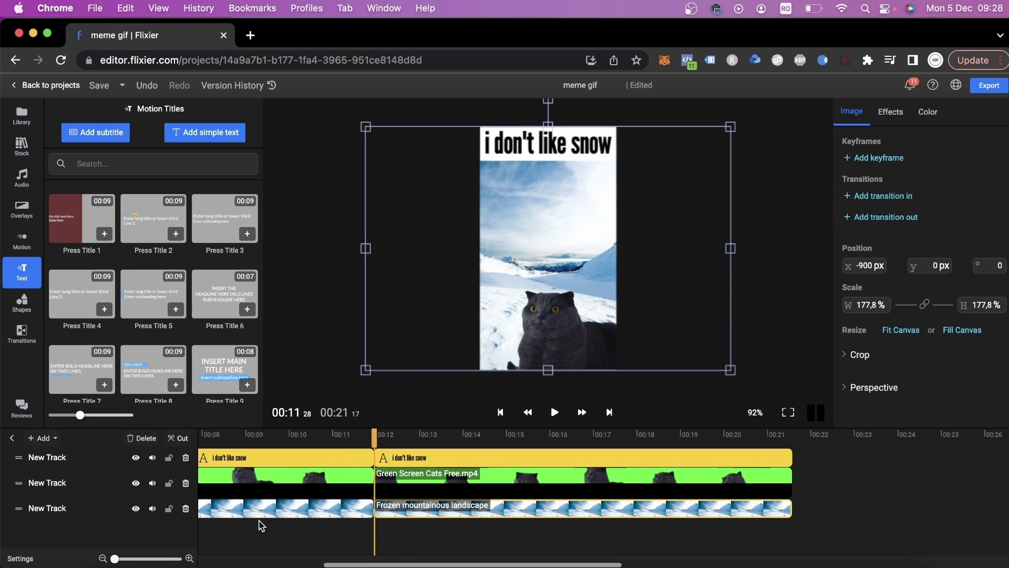
# Ripple Delete everything after the split so all three tracks end at 3 seconds, then play it back
pyautogui.moveTo(425, 537); pyautogui.dragTo(498, 460)
pyautogui.rightClick(498, 460)
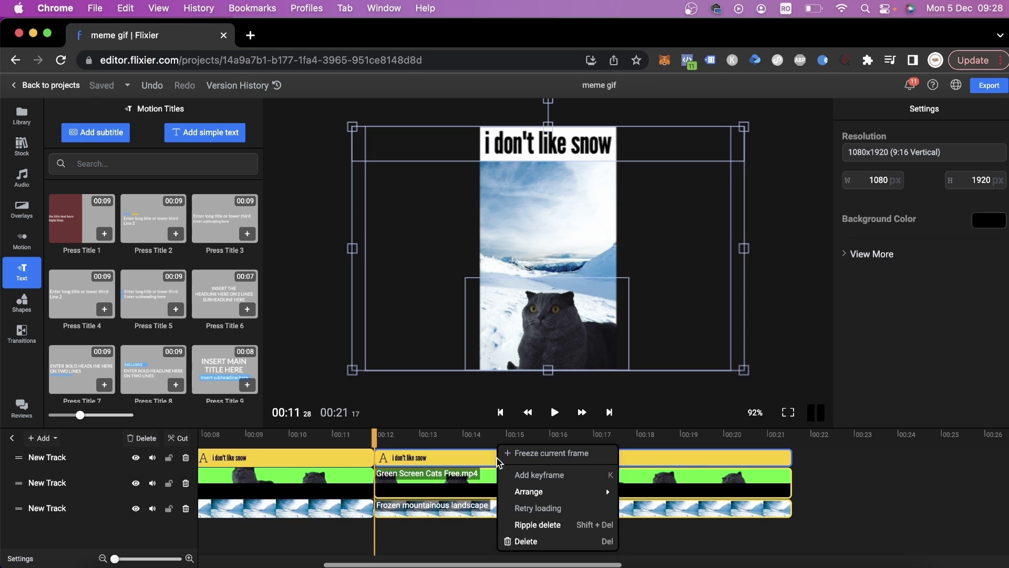
pyautogui.click(536, 525)
pyautogui.click(210, 437)
pyautogui.press('space')
pyautogui.press('space')
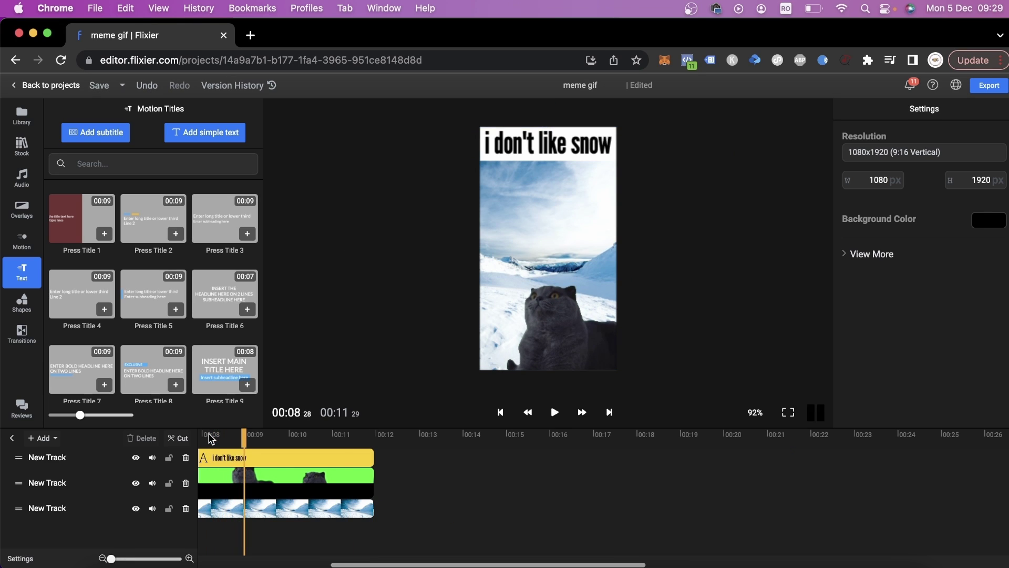
pyautogui.click(267, 466)
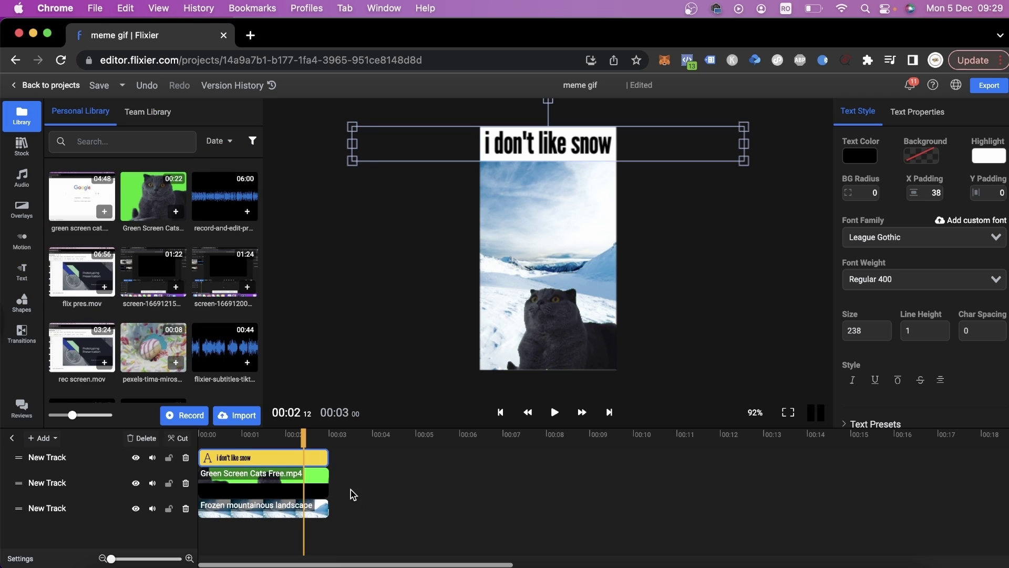
# Place the stock 'snow, mask, cold' video on a new top track starting at 00:00
pyautogui.moveTo(303, 438); pyautogui.dragTo(200, 438)
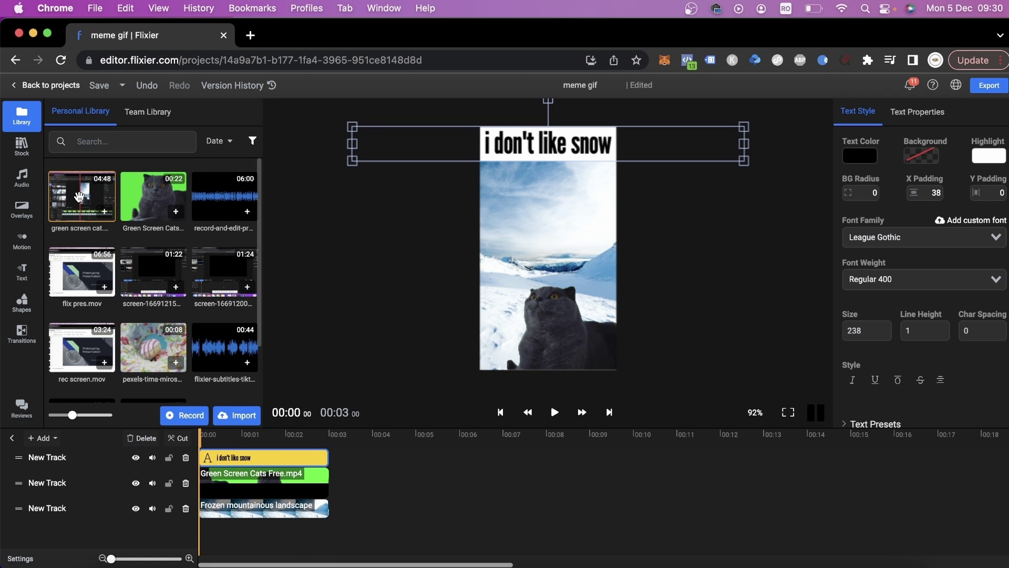
pyautogui.click(21, 146)
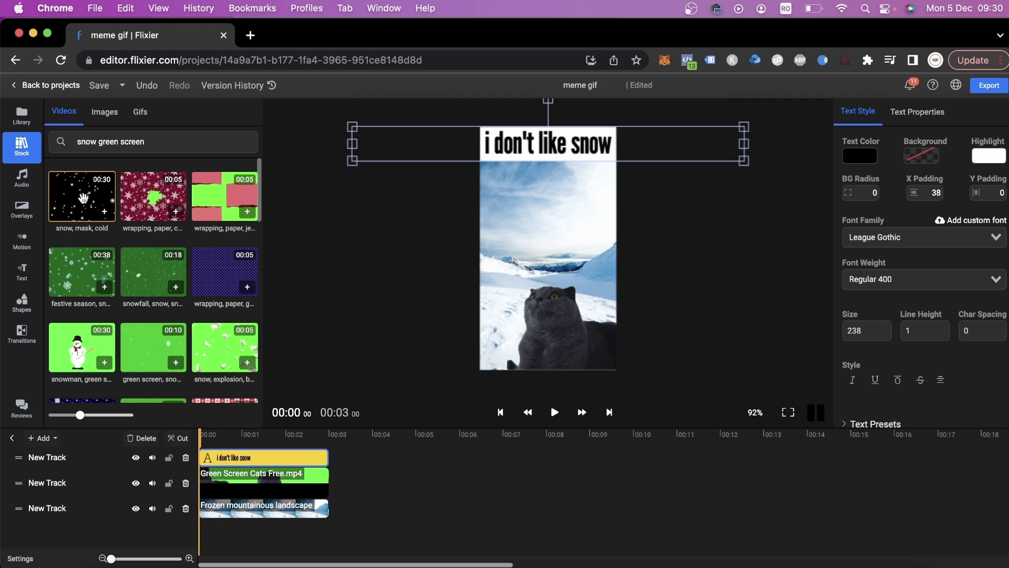
pyautogui.moveTo(86, 198); pyautogui.dragTo(336, 453)
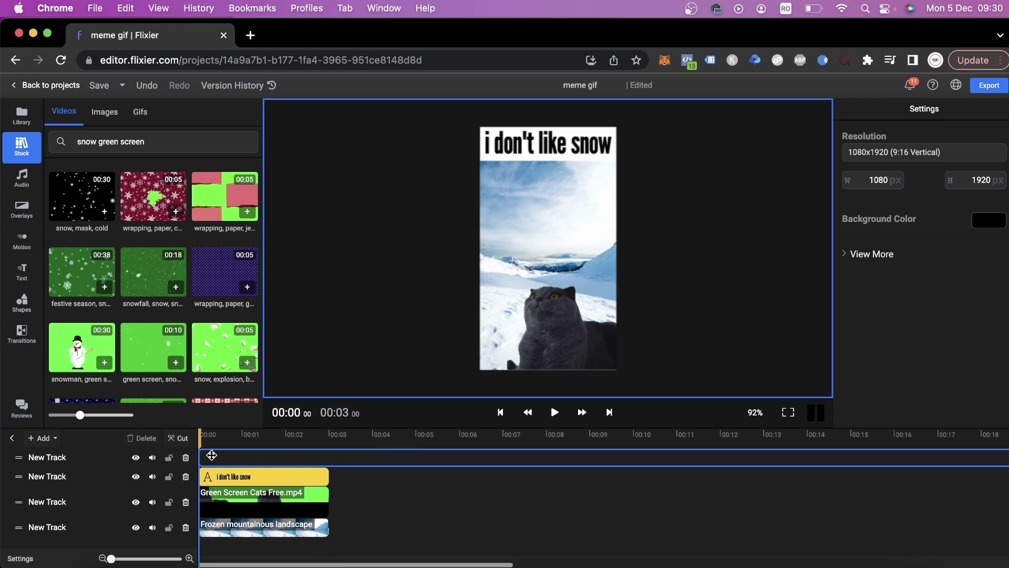
pyautogui.moveTo(210, 455); pyautogui.dragTo(338, 468)
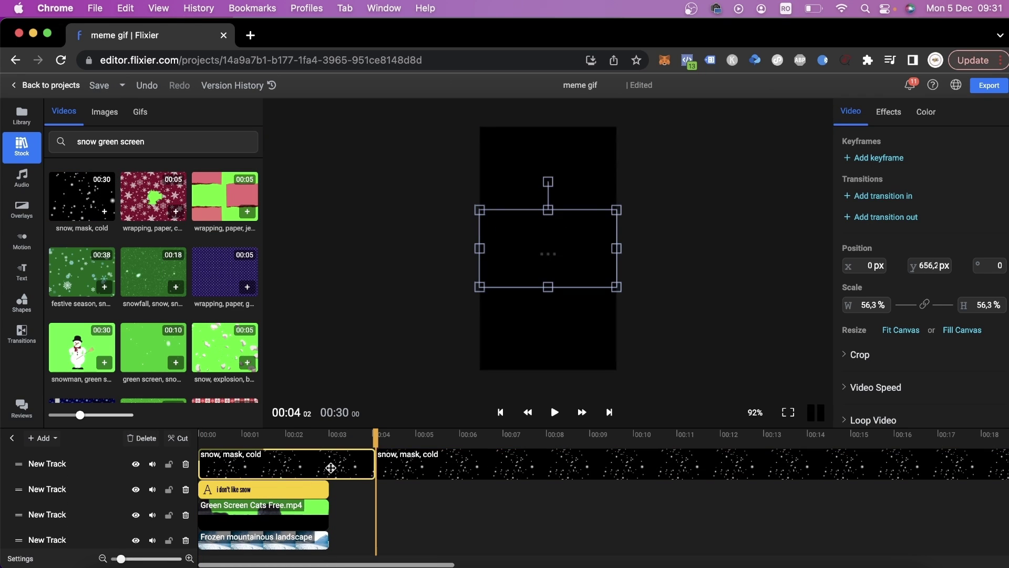
pyautogui.moveTo(421, 460); pyautogui.dragTo(243, 461)
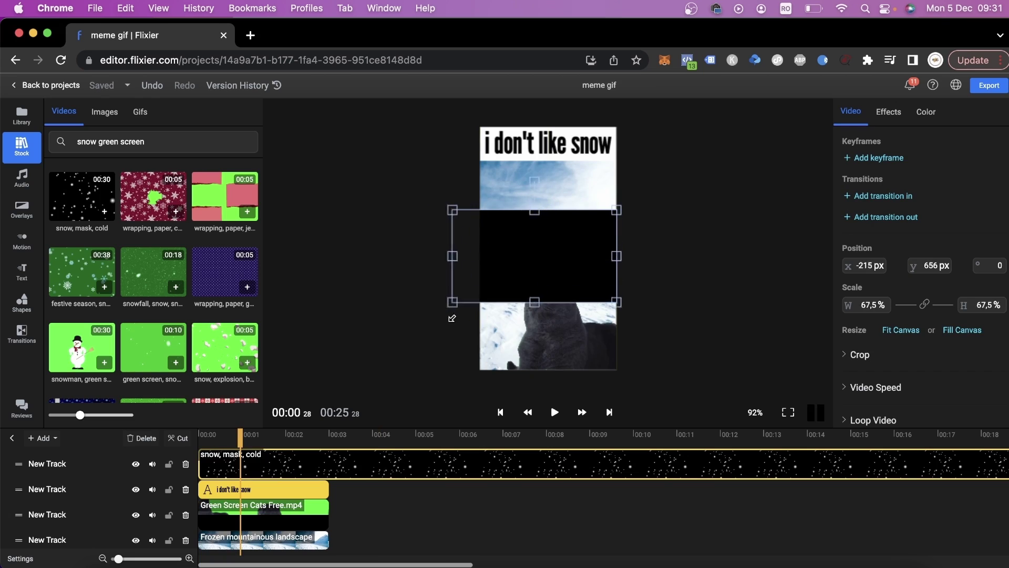
# Scale the snow overlay to 137% and shift it to cover the vertical frame
pyautogui.moveTo(487, 306); pyautogui.dragTo(550, 306)
pyautogui.moveTo(394, 208); pyautogui.dragTo(348, 183)
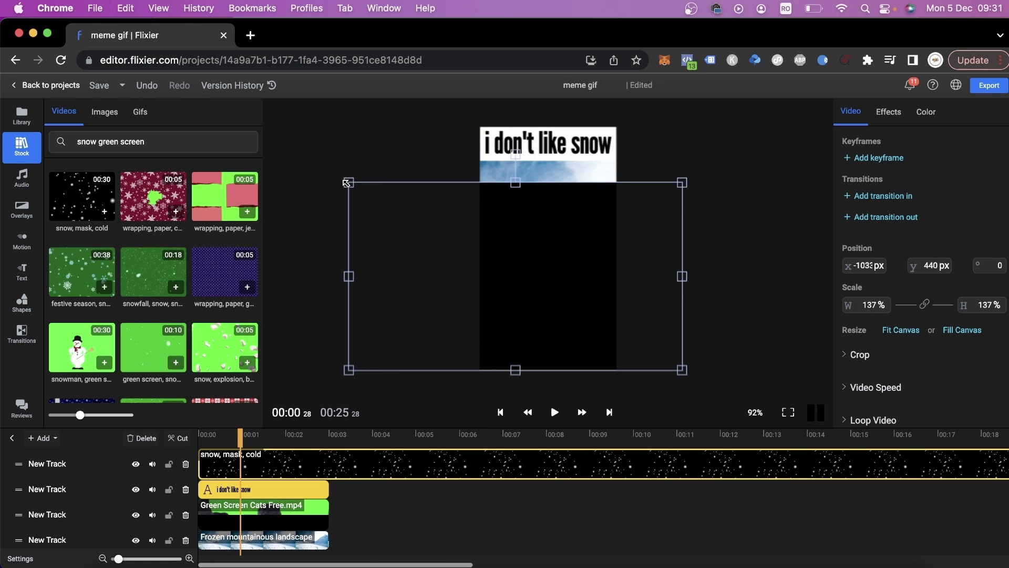
pyautogui.moveTo(569, 284); pyautogui.dragTo(603, 284)
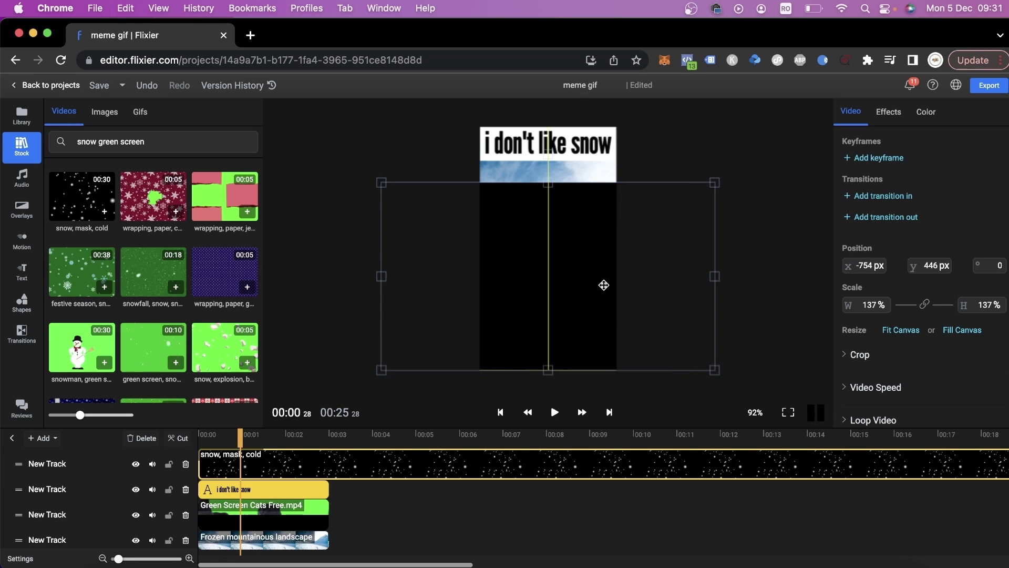
# Set the snow clip's Green Screen key colour to black sampled from the preview
pyautogui.click(887, 110)
pyautogui.click(860, 342)
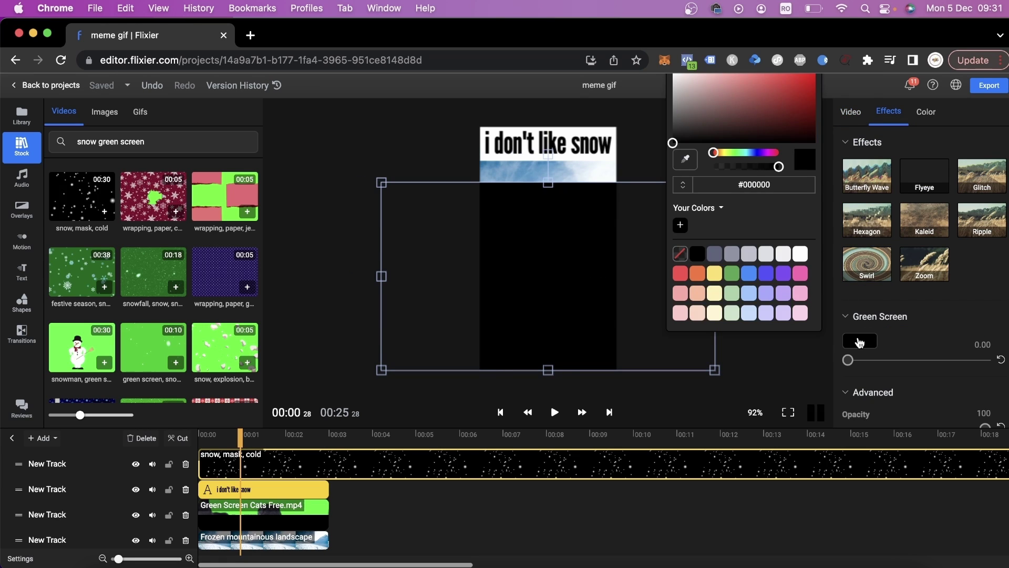
pyautogui.click(683, 161)
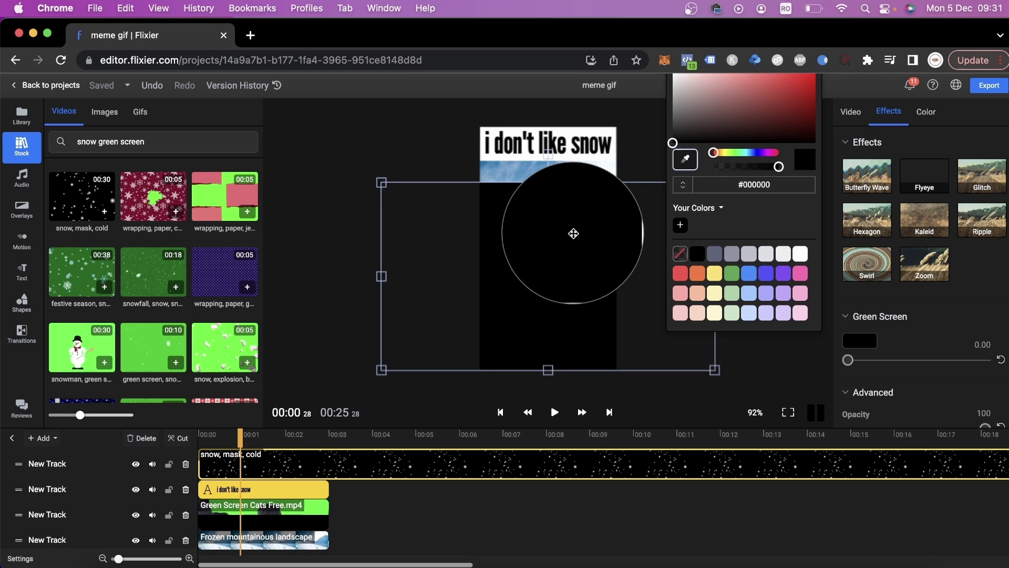
pyautogui.click(572, 230)
pyautogui.click(584, 342)
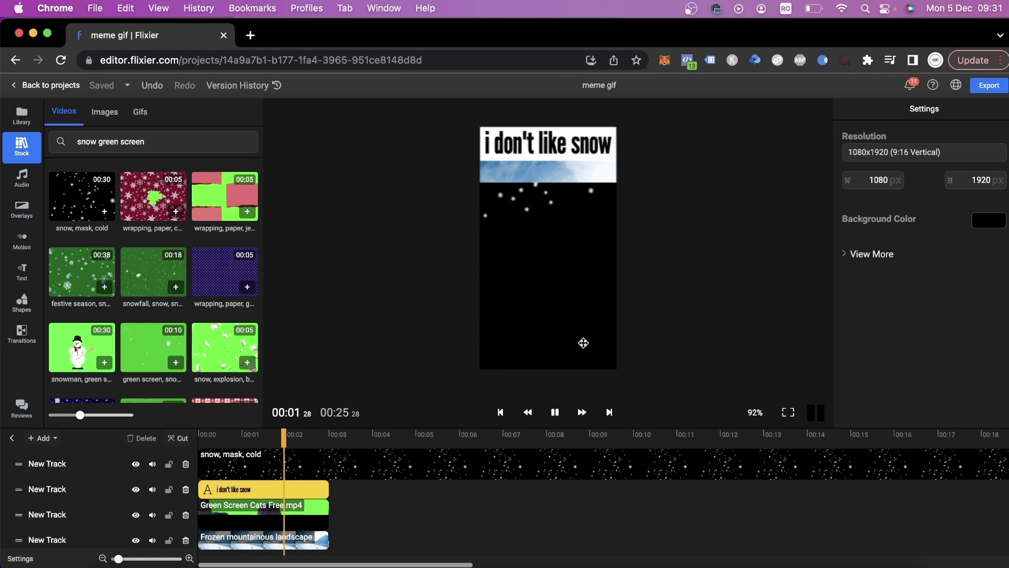
pyautogui.click(583, 342)
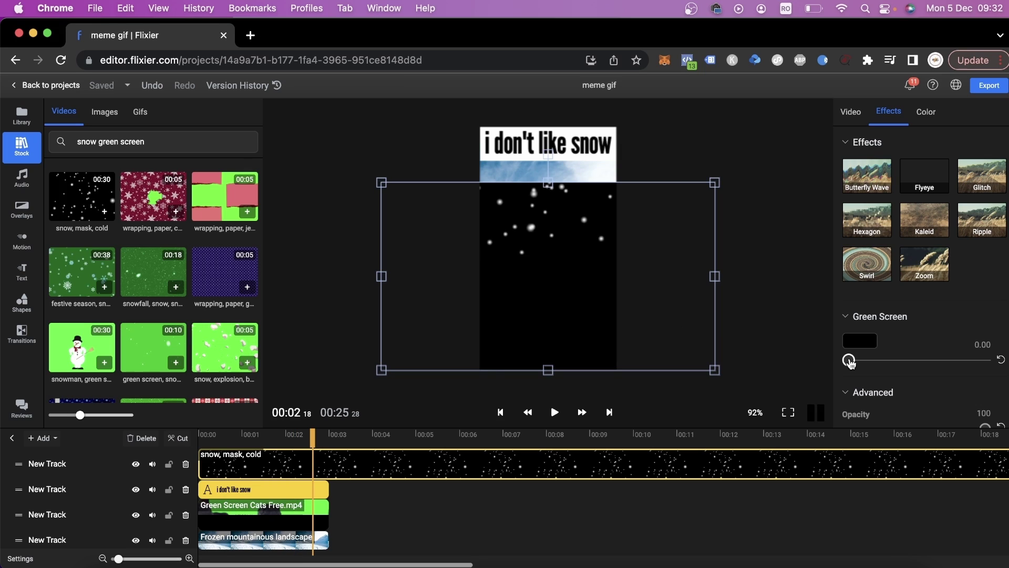
# Raise the key strength to remove the black background and play the finished meme
pyautogui.moveTo(848, 361); pyautogui.dragTo(954, 365)
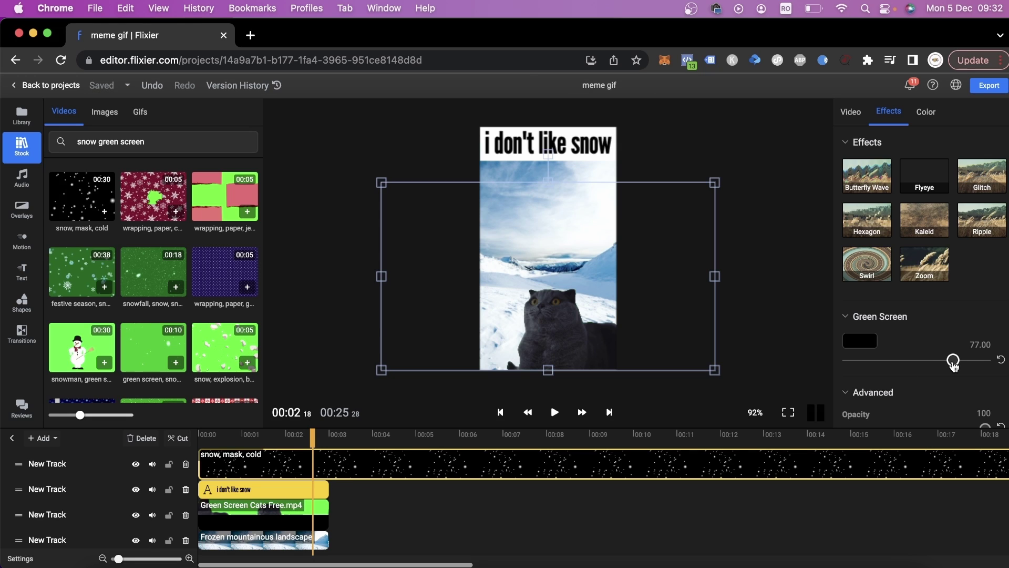
pyautogui.click(781, 357)
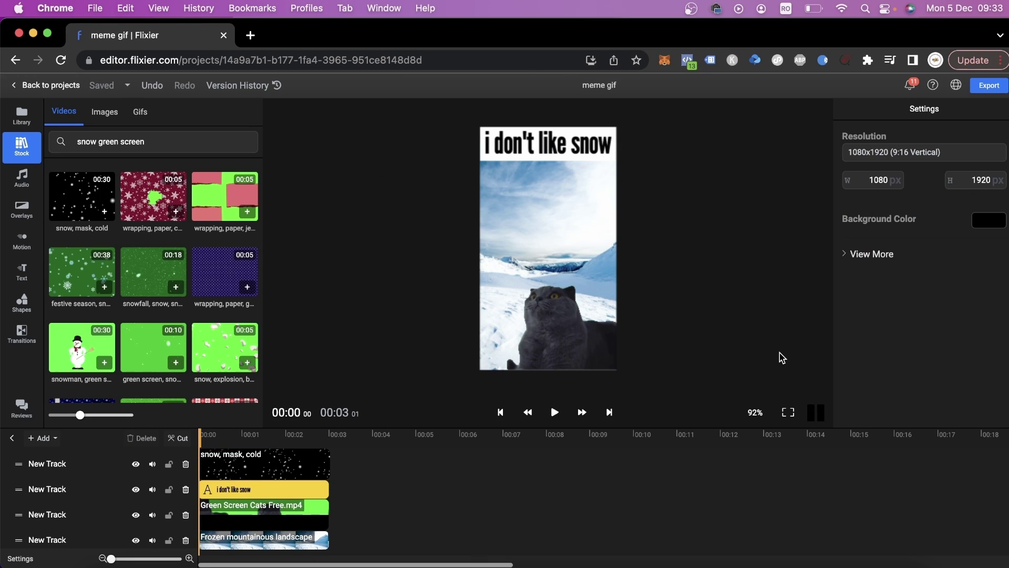
pyautogui.press('space')
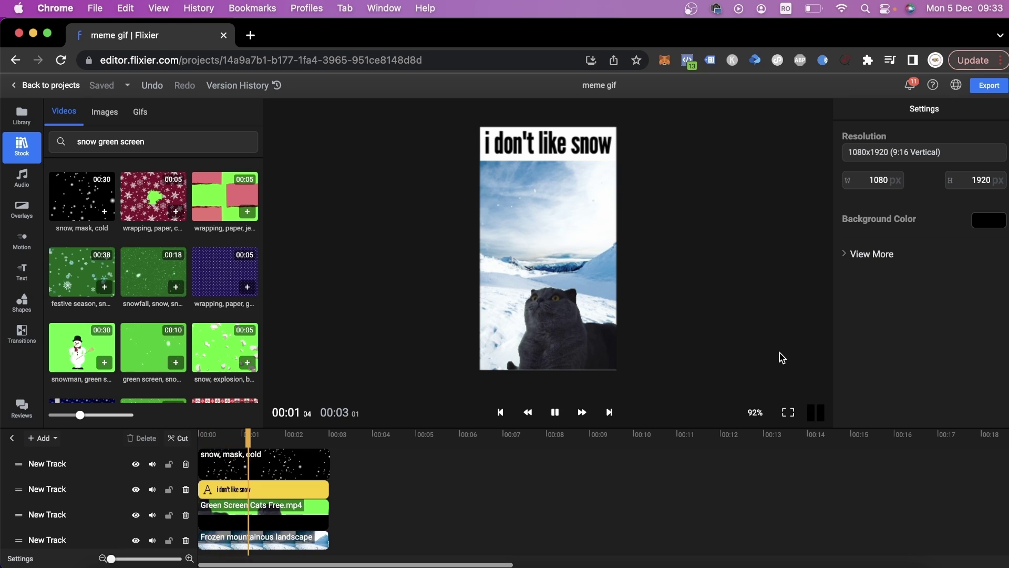
pyautogui.press('space')
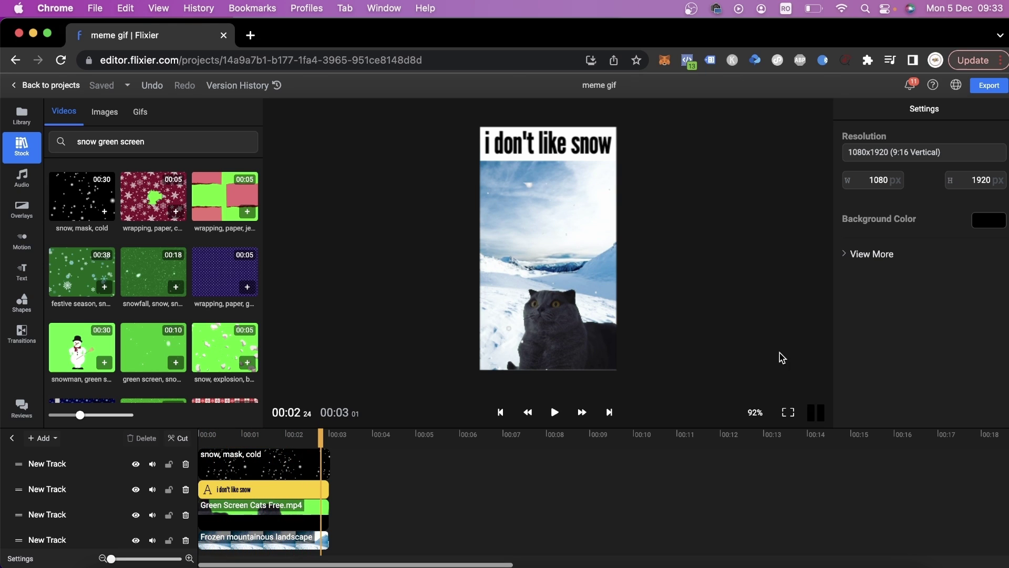
# Bring the 3-second 'meme gif' project to the export page and choose GIF as the output format
pyautogui.click(989, 85)
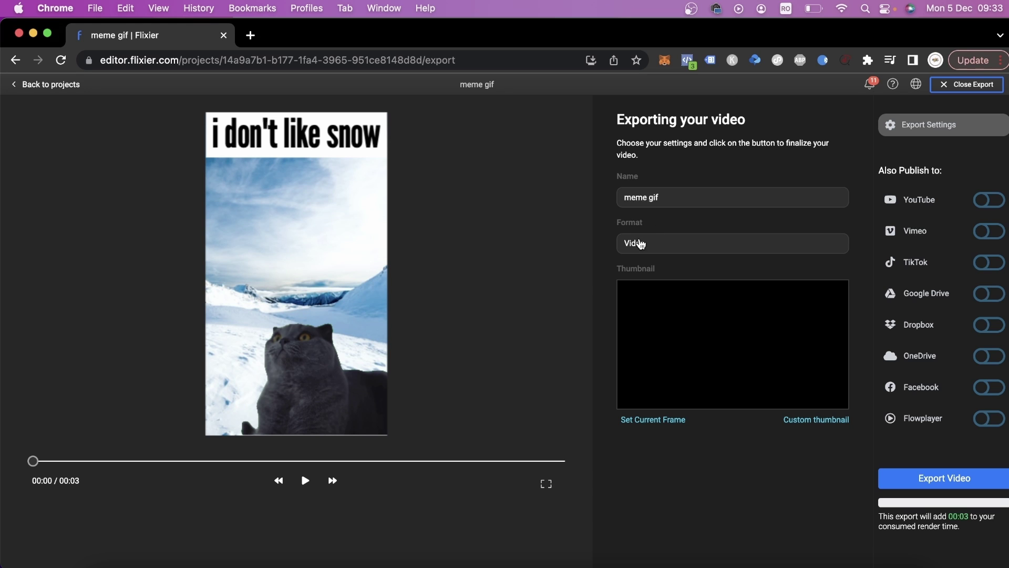
pyautogui.click(641, 244)
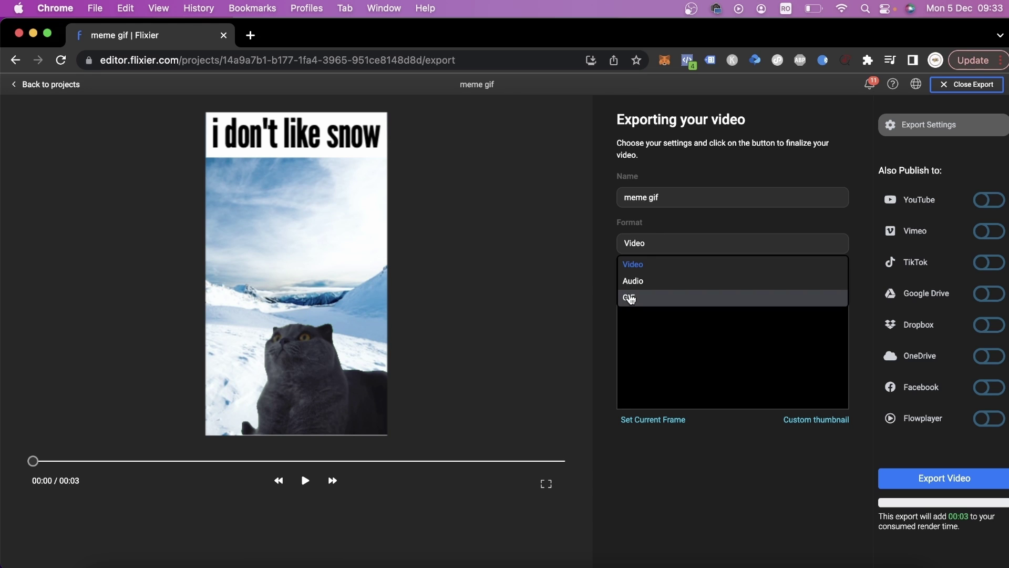